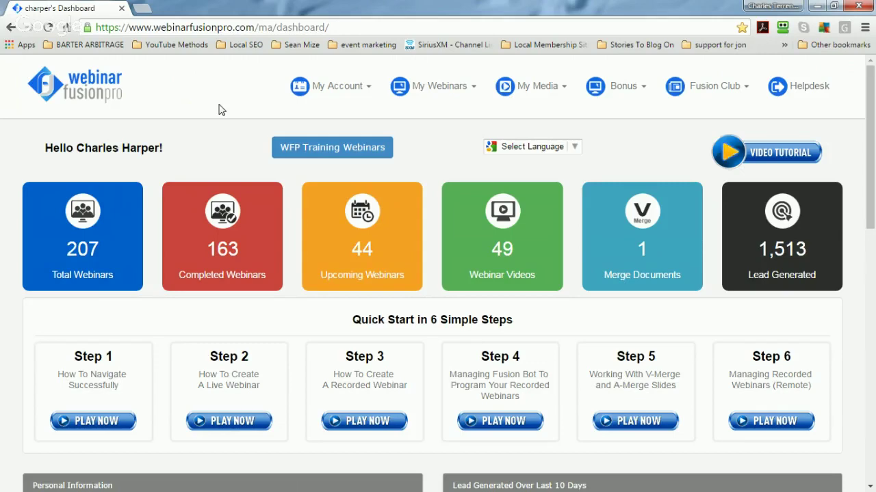
Review the account dashboard and open the list of existing webinars
{"action": "scroll", "coordinate": [220, 110], "scroll_direction": "down", "scroll_amount": 1}
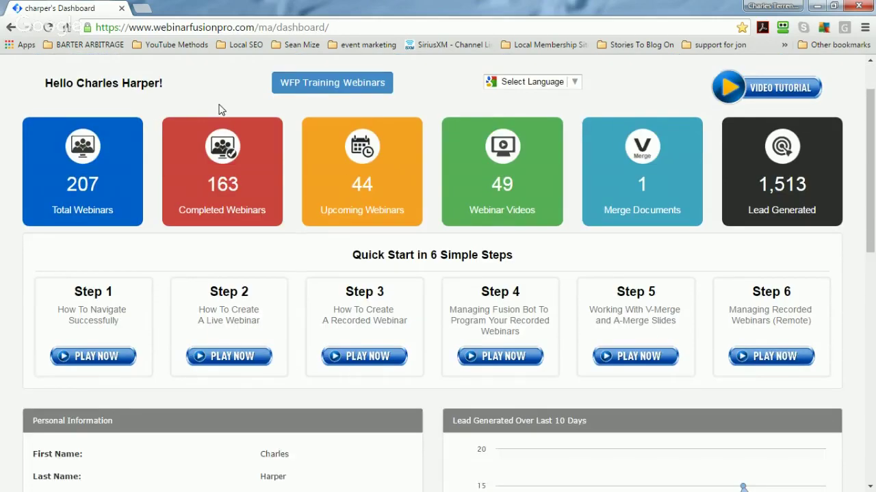
{"action": "scroll", "coordinate": [220, 110], "scroll_direction": "down", "scroll_amount": 9}
{"action": "scroll", "coordinate": [220, 114], "scroll_direction": "up", "scroll_amount": 5}
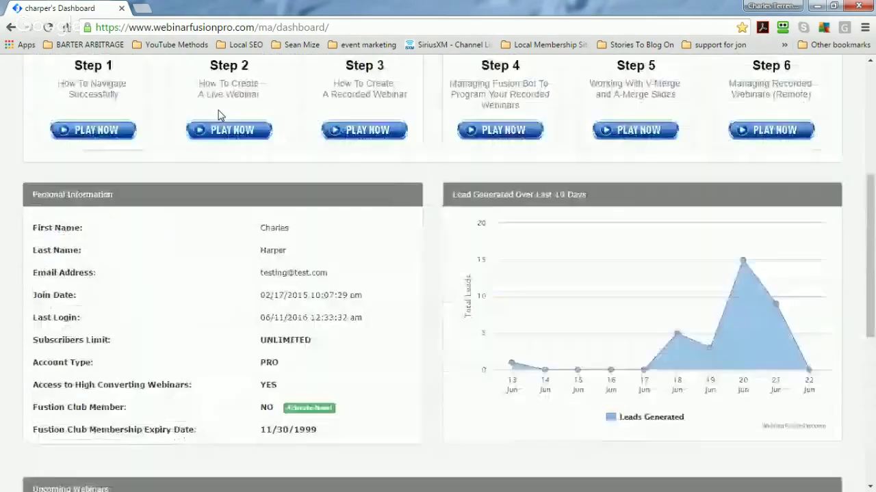
{"action": "scroll", "coordinate": [220, 113], "scroll_direction": "up", "scroll_amount": 5}
{"action": "mouse_move", "coordinate": [440, 109]}
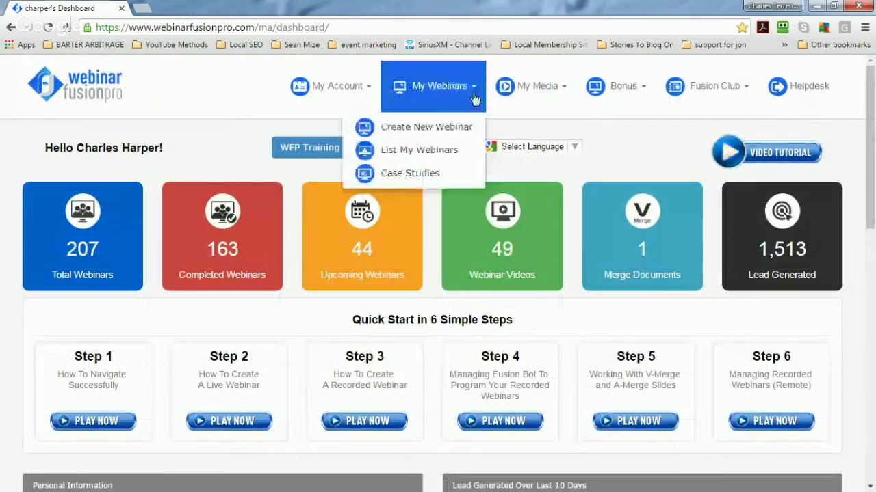
{"action": "left_click", "coordinate": [450, 149]}
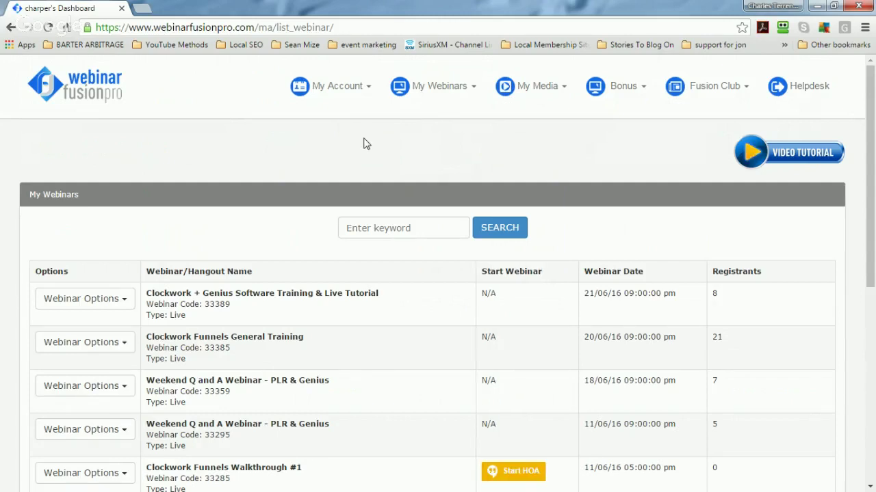
Open the form for creating a new webinar and look over its fields
{"action": "left_click", "coordinate": [369, 103]}
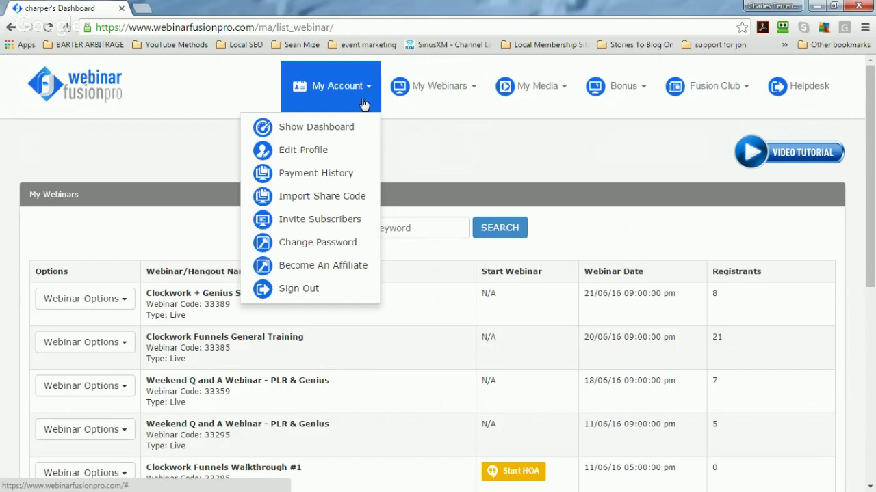
{"action": "left_click", "coordinate": [468, 104]}
{"action": "left_click", "coordinate": [422, 130]}
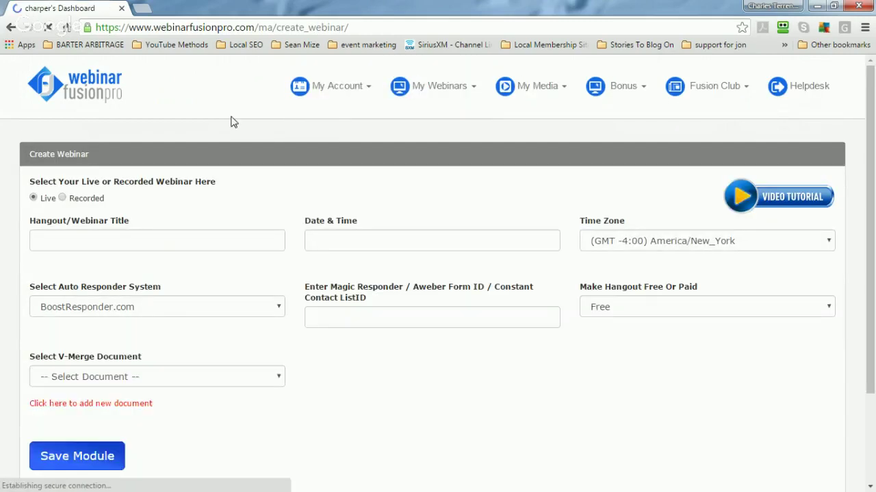
{"action": "scroll", "coordinate": [232, 122], "scroll_direction": "down", "scroll_amount": 2}
{"action": "scroll", "coordinate": [233, 121], "scroll_direction": "up", "scroll_amount": 1}
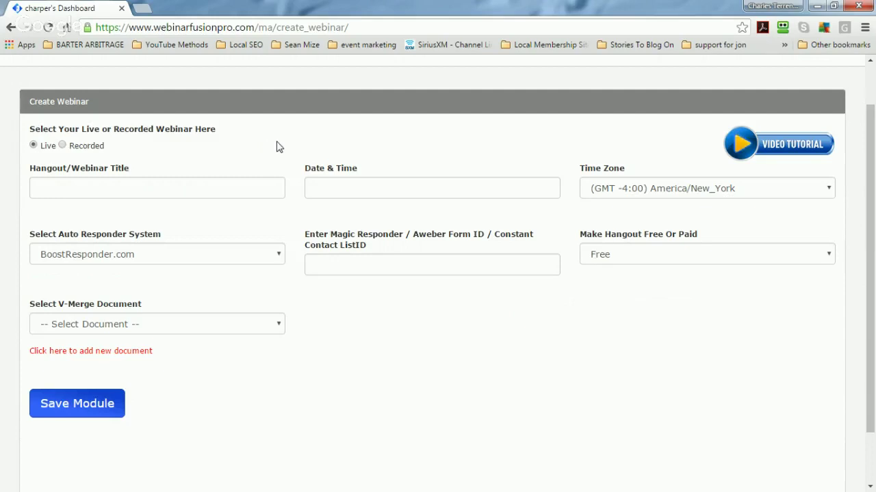
Examine the V-Merge document choices in the new webinar form, leaving the selection as it is
{"action": "left_click", "coordinate": [277, 327]}
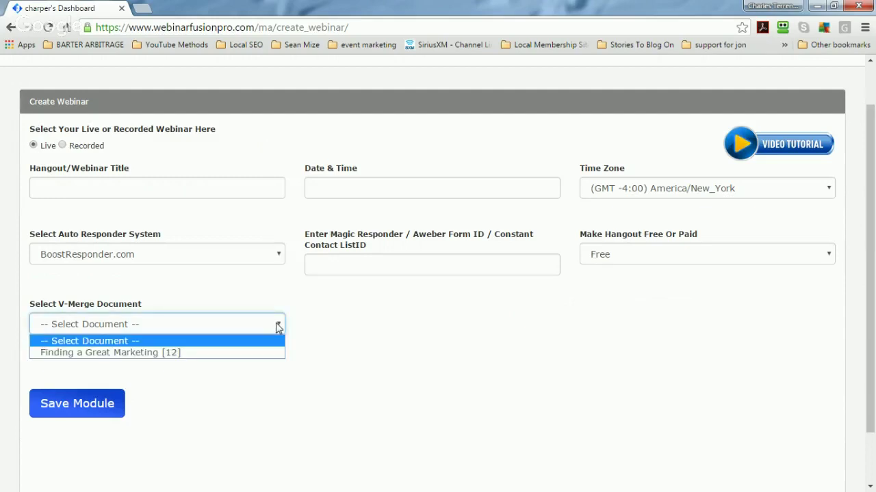
{"action": "left_click", "coordinate": [345, 321]}
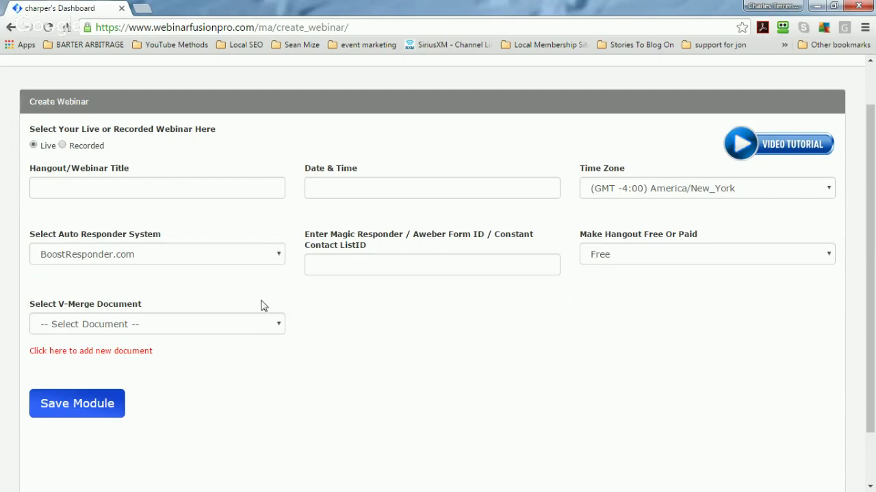
{"action": "left_click", "coordinate": [255, 328]}
{"action": "scroll", "coordinate": [331, 390], "scroll_direction": "up", "scroll_amount": 1}
{"action": "scroll", "coordinate": [331, 390], "scroll_direction": "down", "scroll_amount": 1}
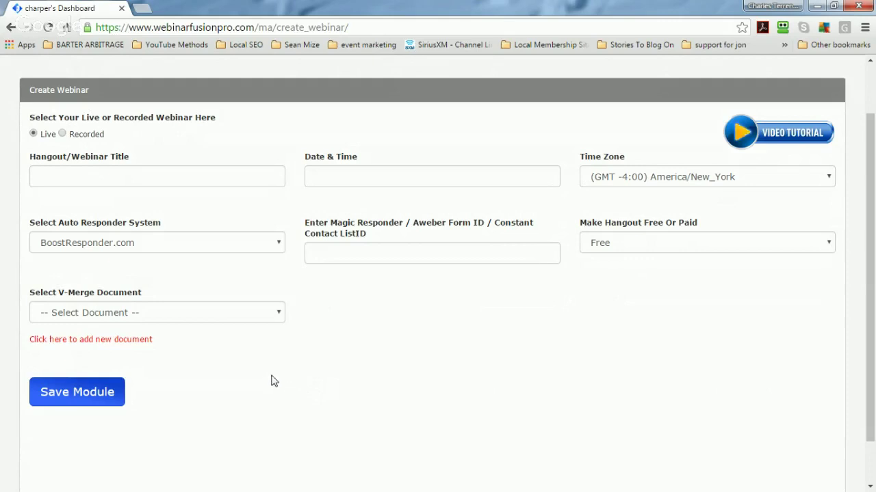
{"action": "scroll", "coordinate": [272, 383], "scroll_direction": "up", "scroll_amount": 1}
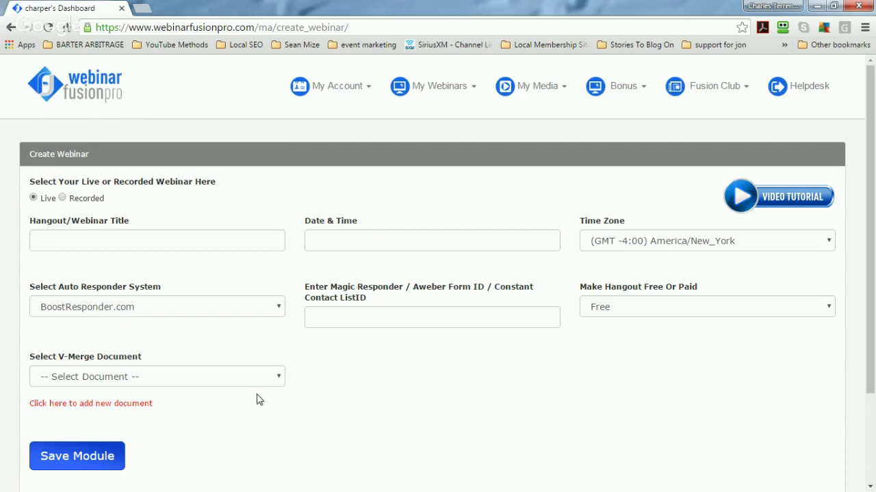
{"action": "scroll", "coordinate": [272, 399], "scroll_direction": "down", "scroll_amount": 1}
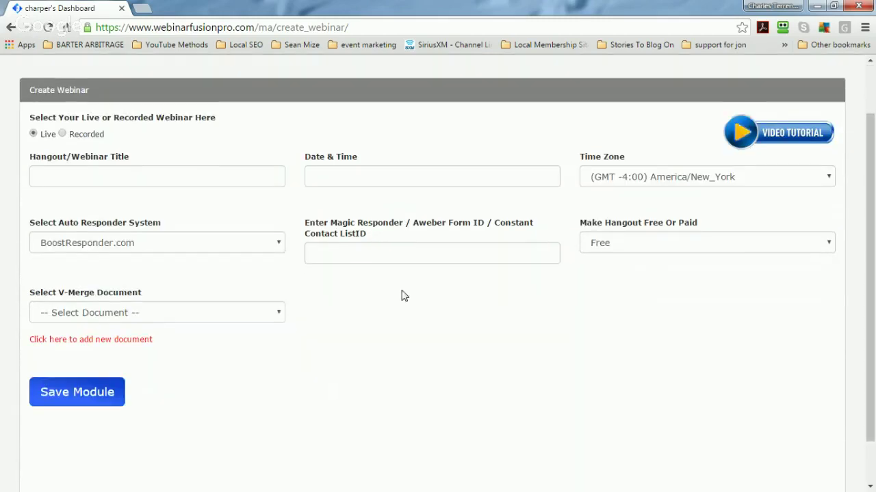
Inspect the form/list ID field and the available auto responder systems in the new webinar form
{"action": "left_click", "coordinate": [393, 252]}
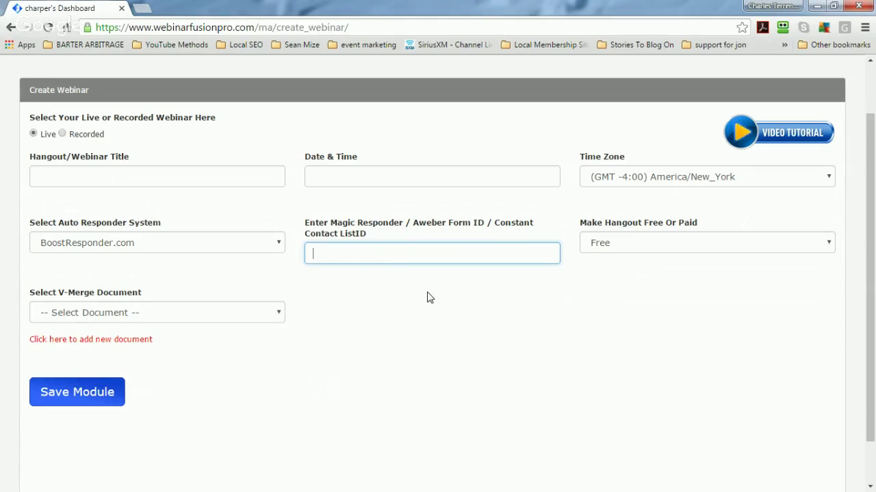
{"action": "left_click", "coordinate": [241, 239]}
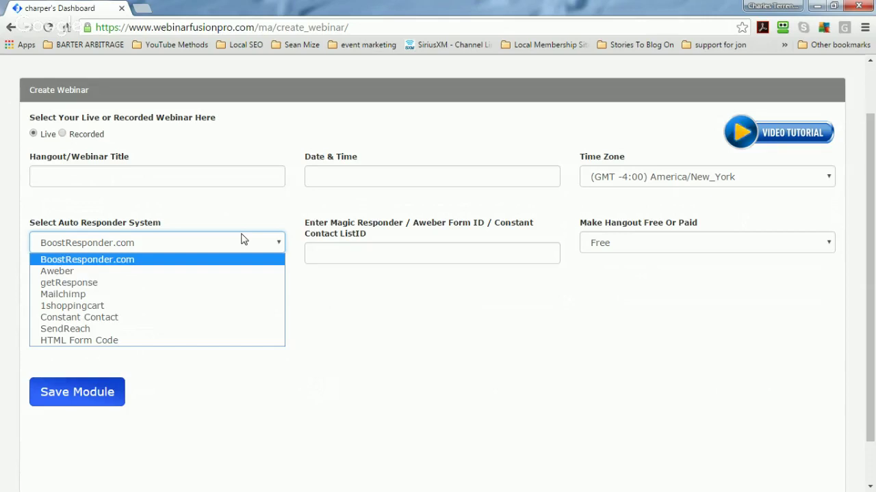
{"action": "left_click", "coordinate": [273, 123]}
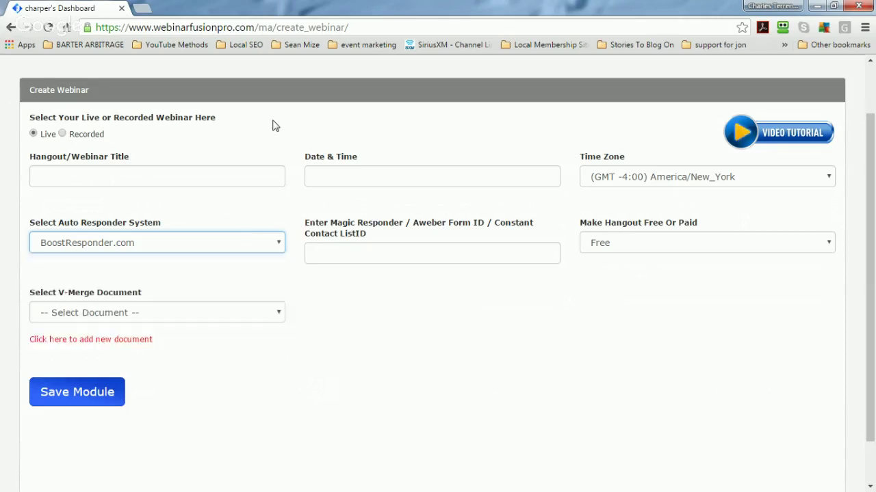
Open the existing webinar "Clockwork Funnels Walkthrough #1" for editing from the webinar list
{"action": "scroll", "coordinate": [275, 151], "scroll_direction": "up", "scroll_amount": 1}
{"action": "scroll", "coordinate": [276, 151], "scroll_direction": "up", "scroll_amount": 1}
{"action": "left_click", "coordinate": [439, 85]}
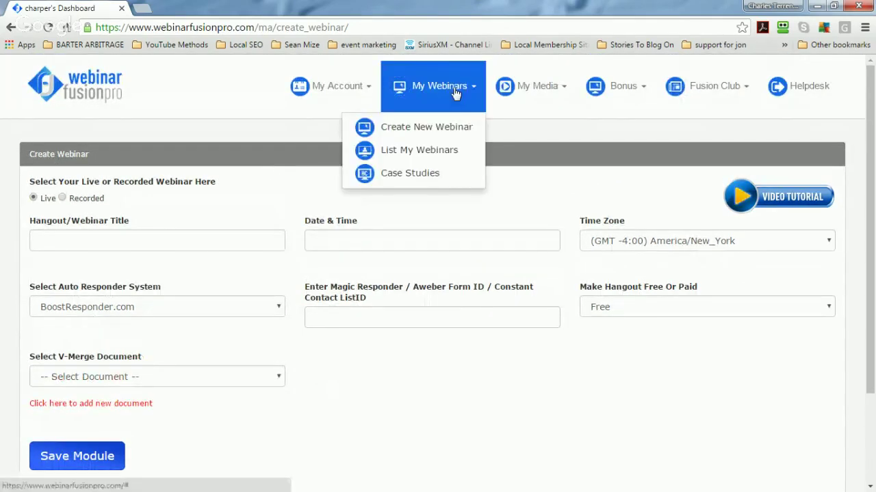
{"action": "left_click", "coordinate": [445, 150]}
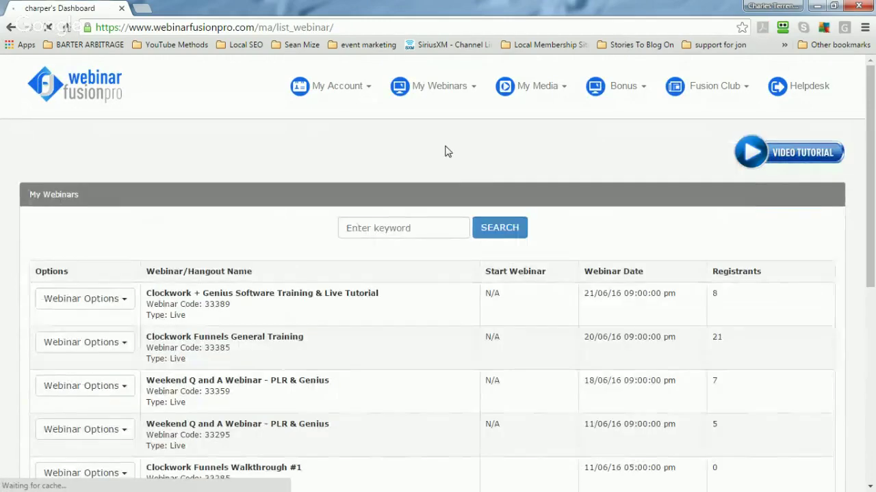
{"action": "scroll", "coordinate": [359, 144], "scroll_direction": "down", "scroll_amount": 4}
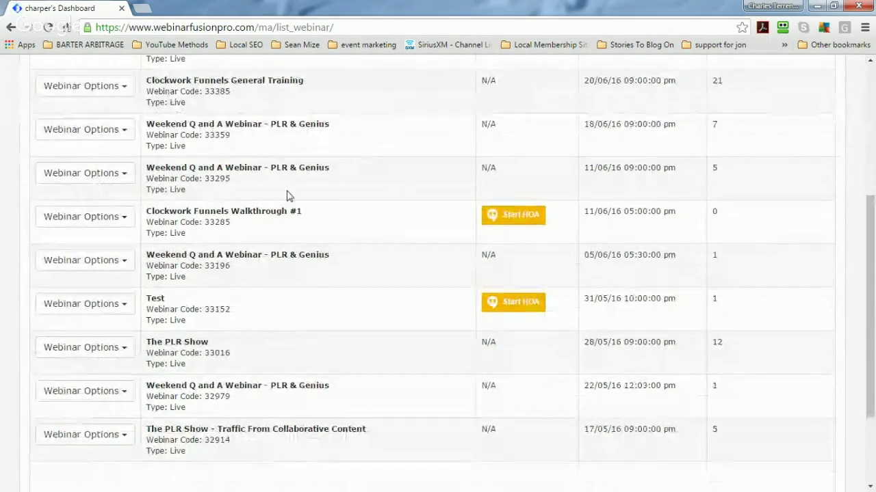
{"action": "left_click", "coordinate": [124, 217]}
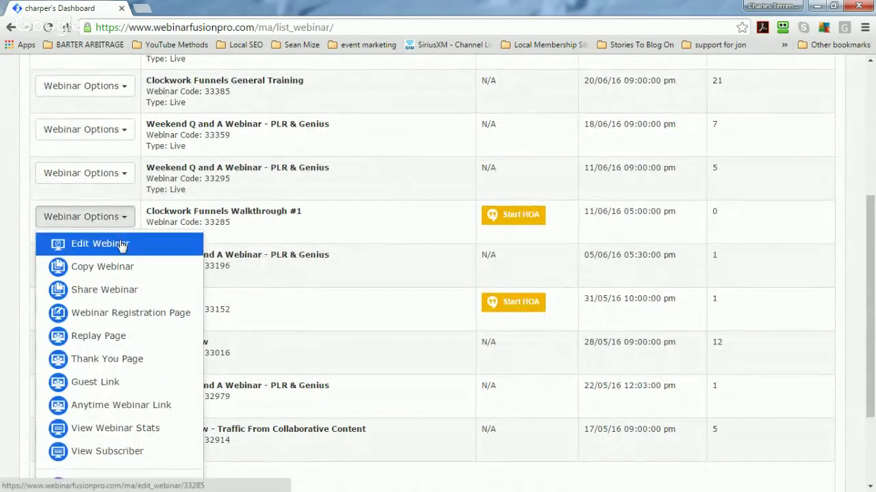
{"action": "left_click", "coordinate": [121, 245]}
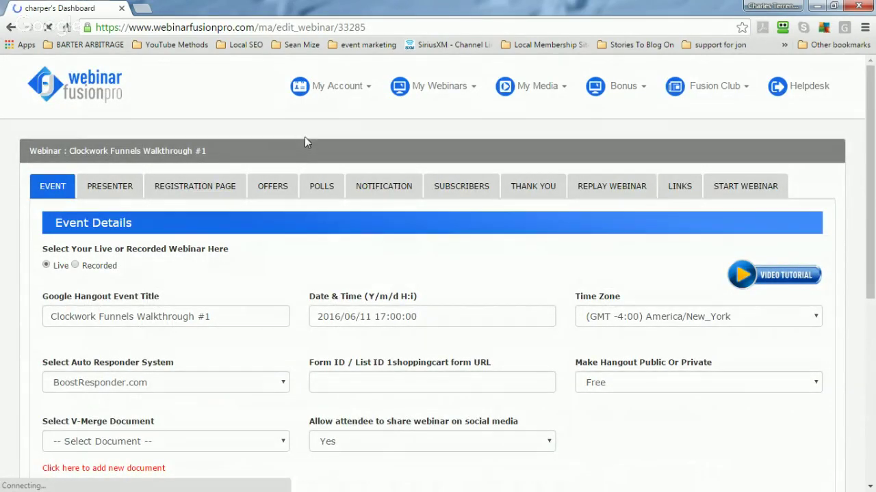
Examine the event details of the webinar being edited and enlarge the page for easier reading
{"action": "scroll", "coordinate": [304, 138], "scroll_direction": "down", "scroll_amount": 1}
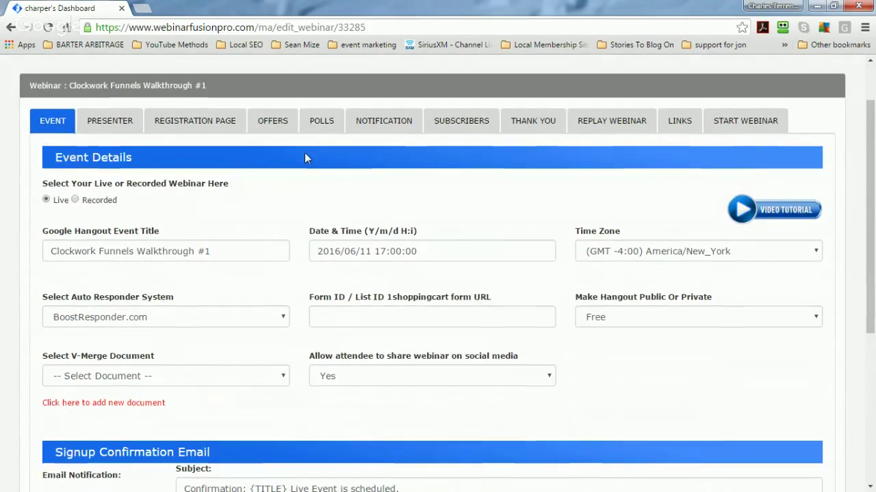
{"action": "scroll", "coordinate": [304, 153], "scroll_direction": "down", "scroll_amount": 1}
{"action": "scroll", "coordinate": [312, 182], "scroll_direction": "up", "scroll_amount": 2}
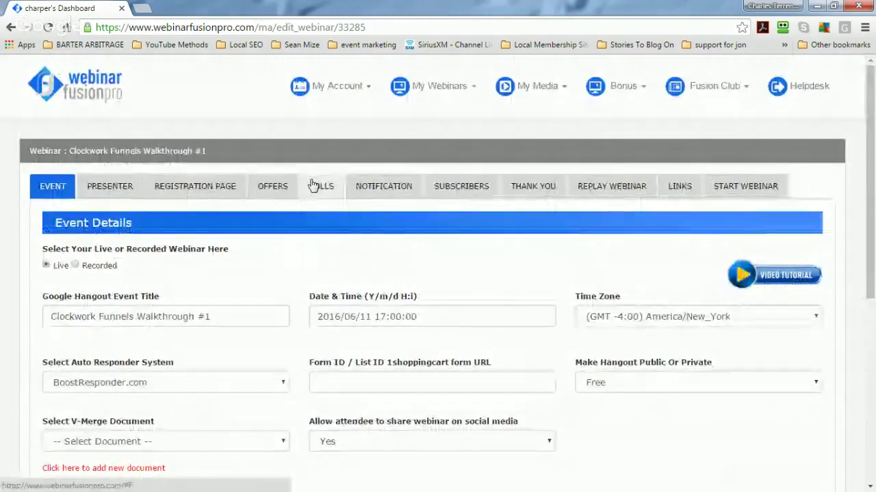
{"action": "scroll", "coordinate": [312, 185], "scroll_direction": "down", "scroll_amount": 1}
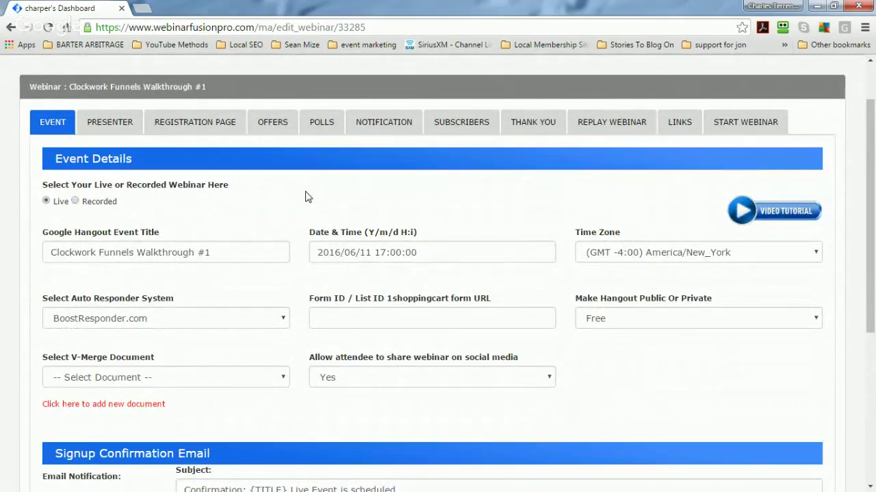
{"action": "scroll", "coordinate": [305, 195], "scroll_direction": "down", "scroll_amount": 1}
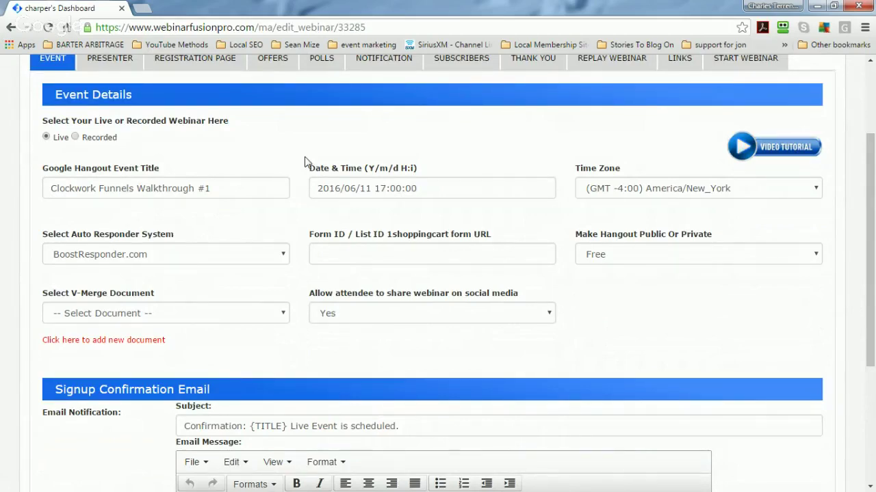
{"action": "key", "text": "ctrl+plus"}
{"action": "key", "text": "ctrl+plus"}
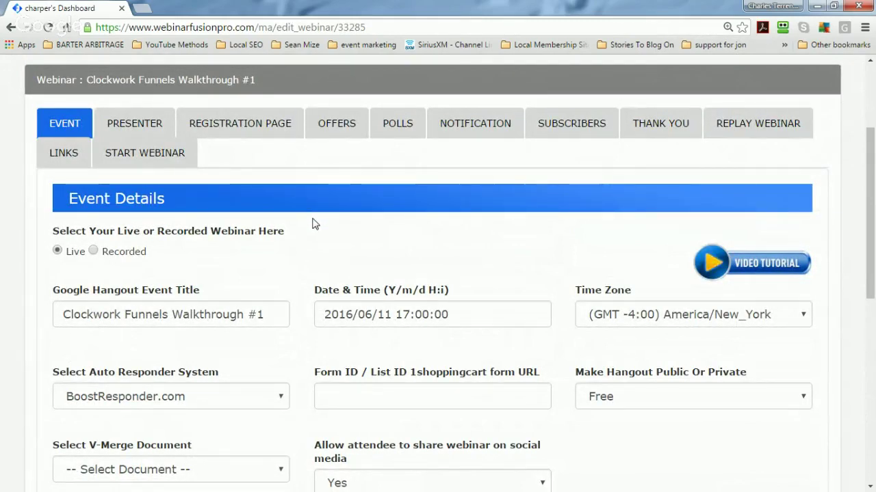
View the offers set up for the Clockwork Funnels Walkthrough #1 webinar
{"action": "left_click", "coordinate": [338, 122]}
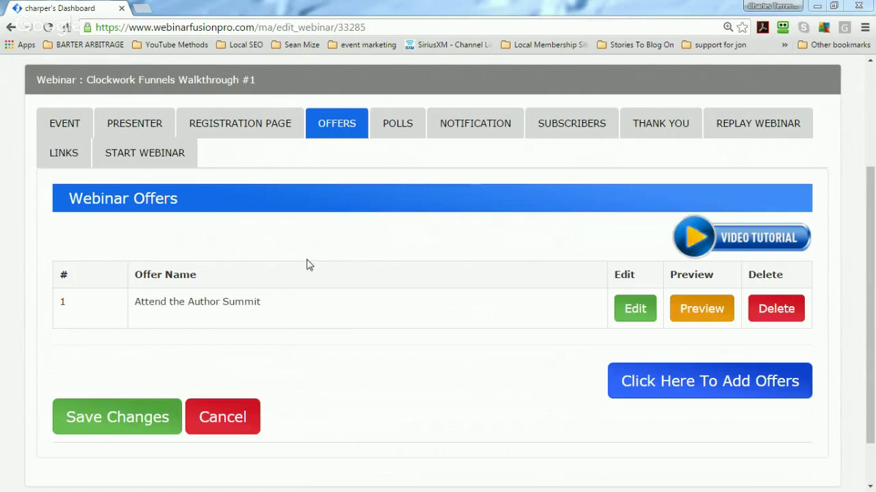
{"action": "scroll", "coordinate": [353, 273], "scroll_direction": "down", "scroll_amount": 1}
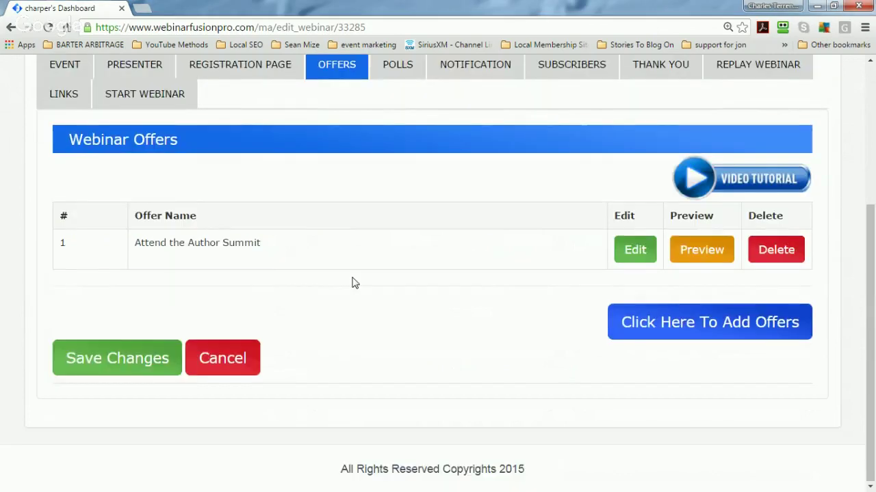
{"action": "scroll", "coordinate": [354, 281], "scroll_direction": "up", "scroll_amount": 2}
{"action": "scroll", "coordinate": [354, 286], "scroll_direction": "down", "scroll_amount": 1}
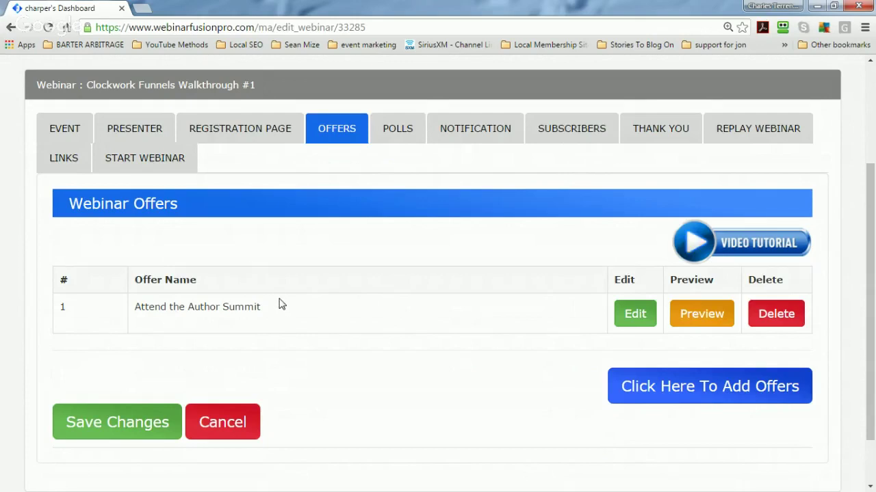
View the webinar's poll questions and its email notifications
{"action": "left_click", "coordinate": [391, 137]}
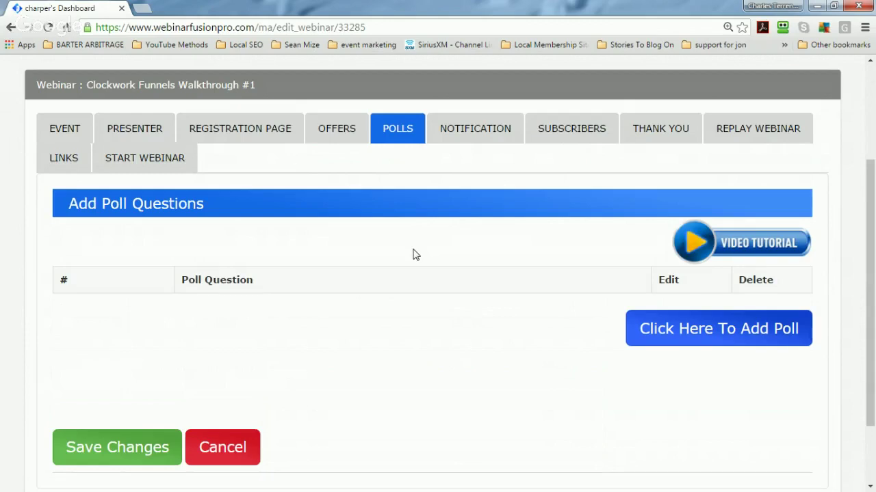
{"action": "left_click", "coordinate": [478, 136]}
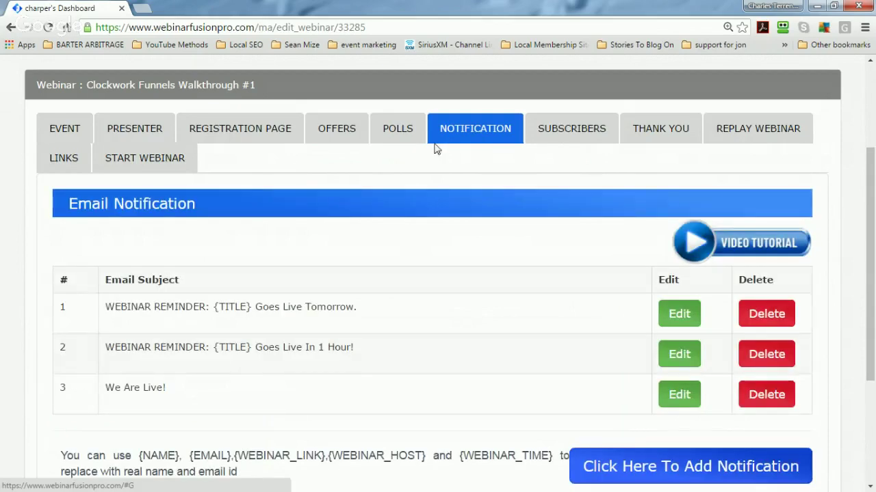
Return to the webinar's event details and review the date, time zone, auto responder and sharing settings
{"action": "left_click", "coordinate": [68, 128]}
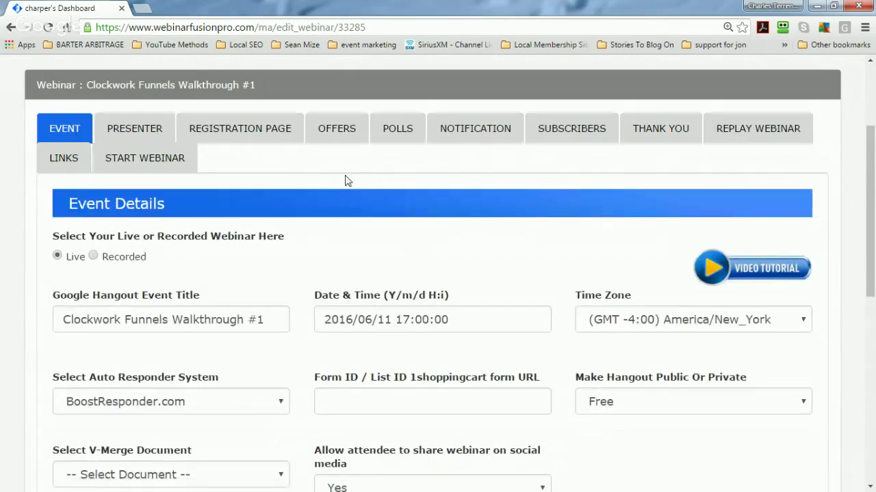
{"action": "scroll", "coordinate": [346, 180], "scroll_direction": "down", "scroll_amount": 1}
{"action": "scroll", "coordinate": [346, 179], "scroll_direction": "down", "scroll_amount": 3}
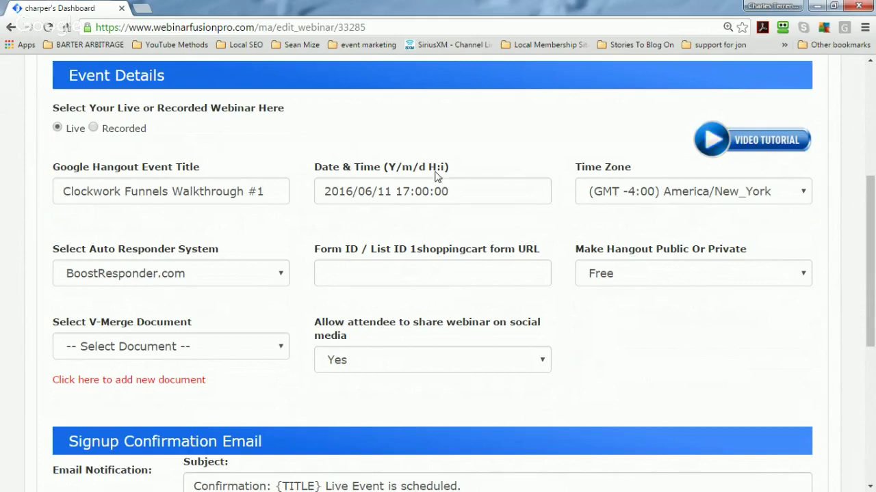
{"action": "scroll", "coordinate": [524, 265], "scroll_direction": "up", "scroll_amount": 1}
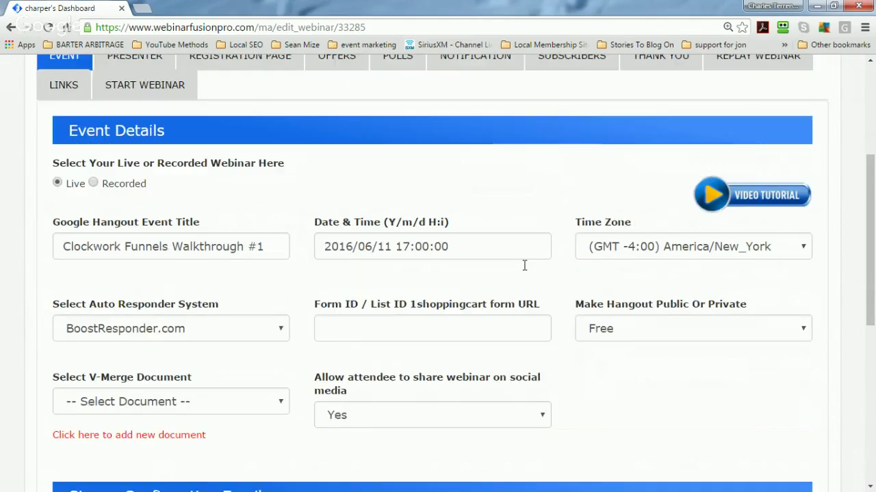
{"action": "scroll", "coordinate": [524, 266], "scroll_direction": "up", "scroll_amount": 1}
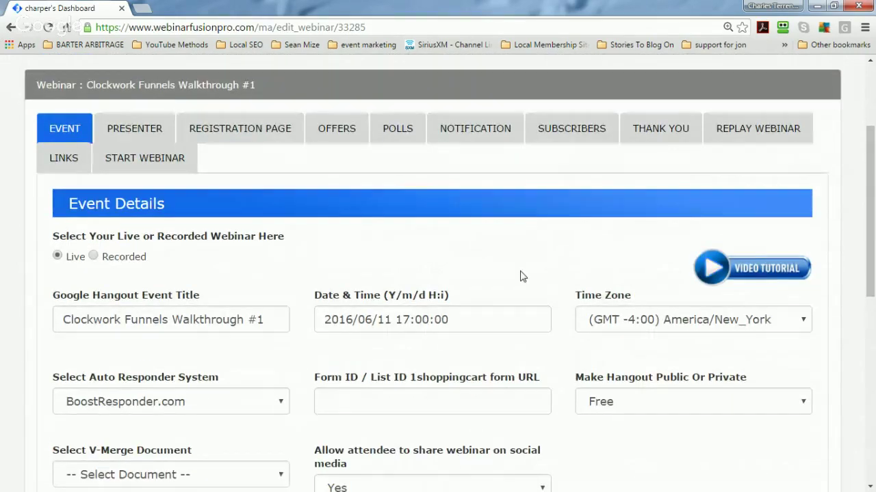
{"action": "scroll", "coordinate": [522, 273], "scroll_direction": "down", "scroll_amount": 1}
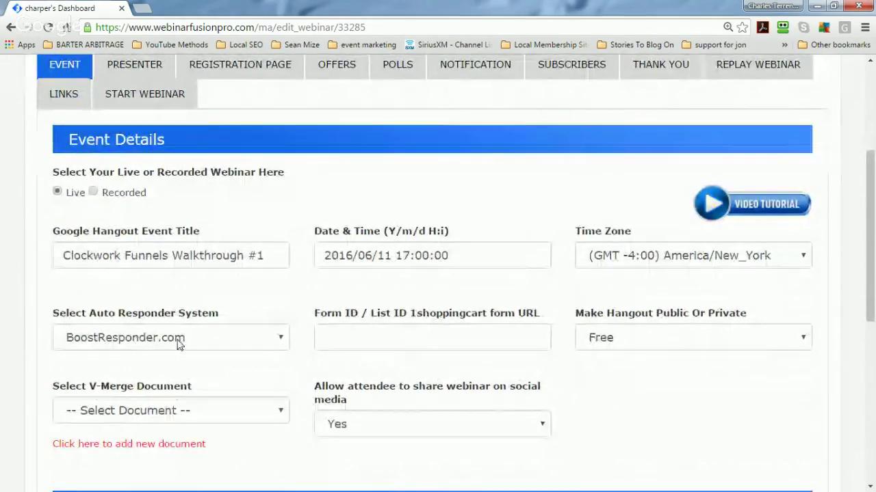
Switch the Clockwork Funnels Walkthrough #1 webinar from Live to Recorded in its event details
{"action": "scroll", "coordinate": [633, 427], "scroll_direction": "up", "scroll_amount": 2}
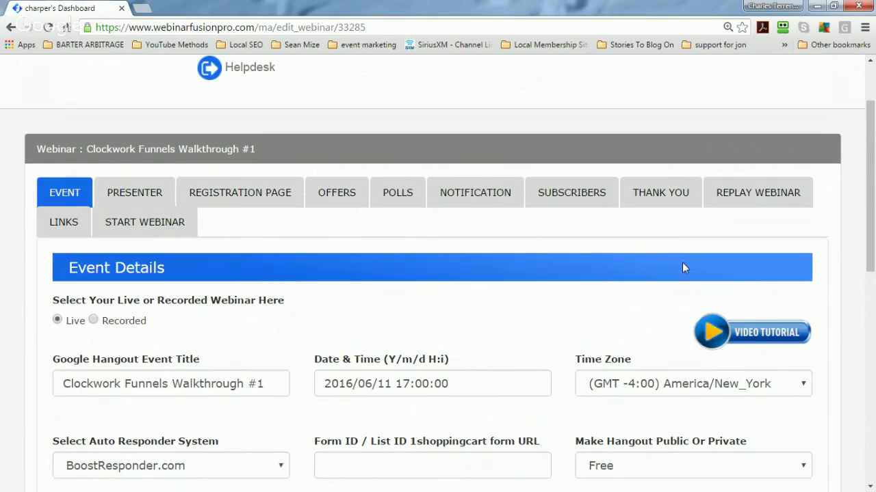
{"action": "scroll", "coordinate": [573, 260], "scroll_direction": "down", "scroll_amount": 2}
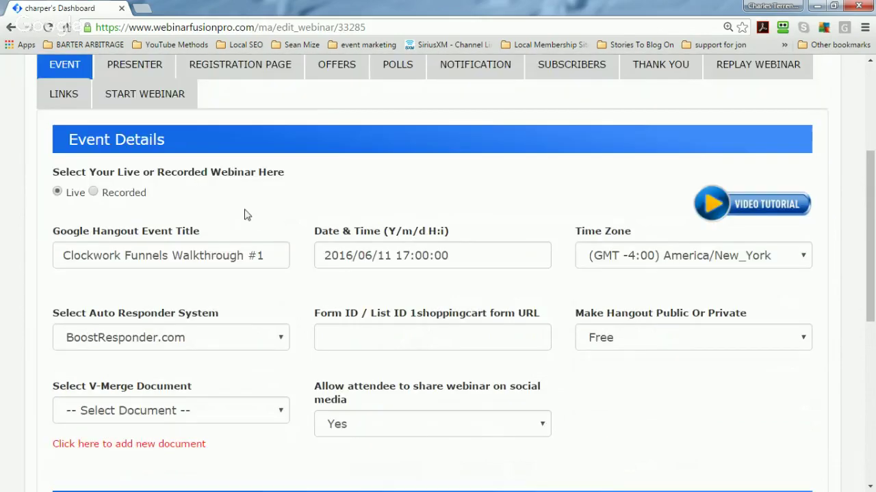
{"action": "left_click", "coordinate": [96, 192]}
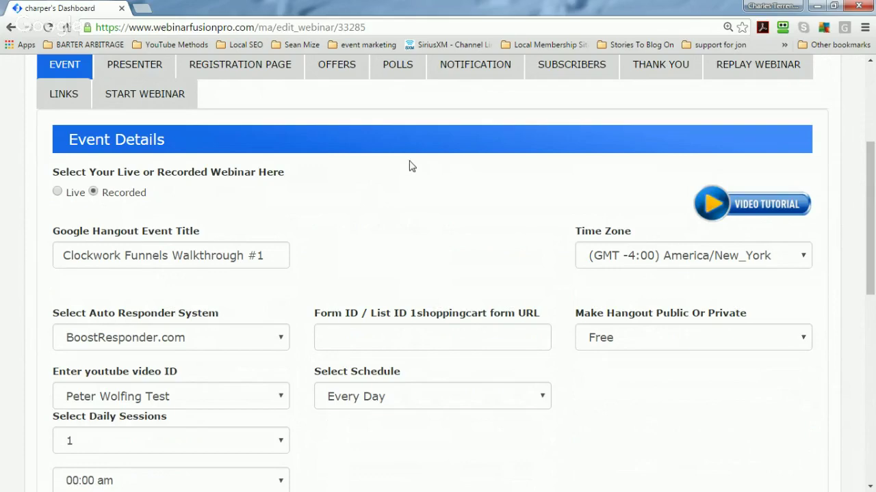
Open the media library's recorded webinar videos and view the list of uploaded videos
{"action": "scroll", "coordinate": [498, 309], "scroll_direction": "up", "scroll_amount": 2}
{"action": "scroll", "coordinate": [498, 314], "scroll_direction": "up", "scroll_amount": 1}
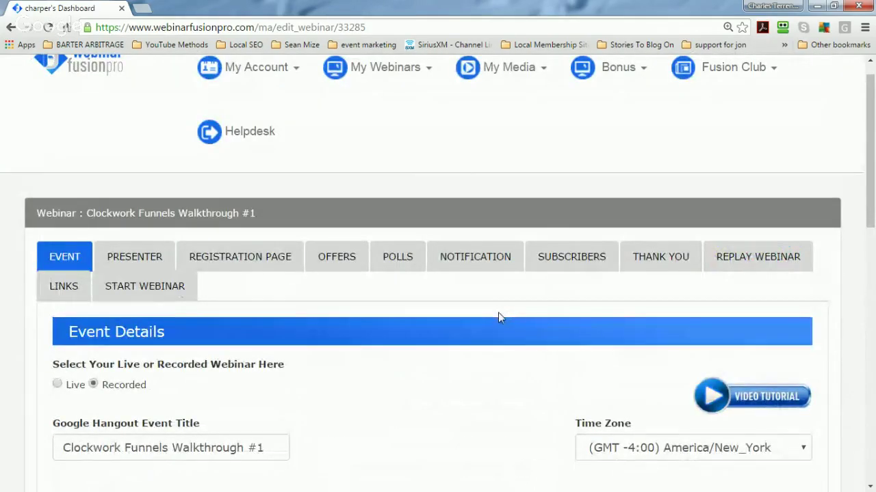
{"action": "mouse_move", "coordinate": [545, 77]}
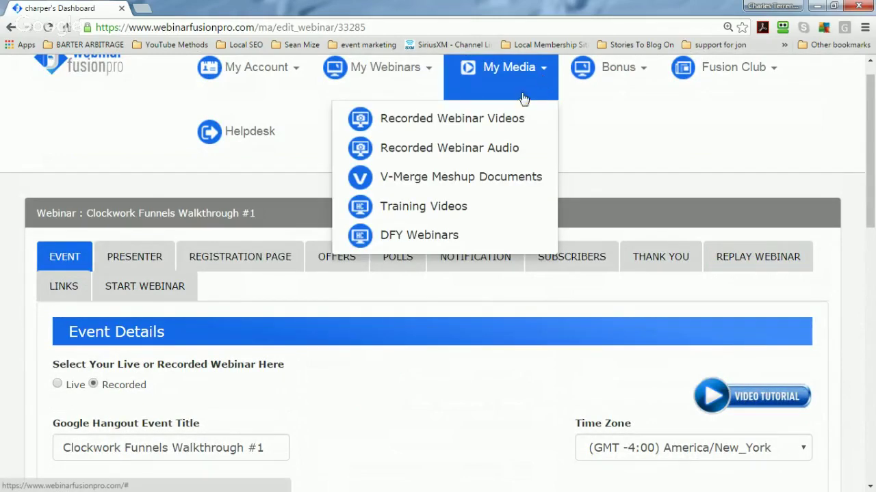
{"action": "left_click", "coordinate": [507, 121]}
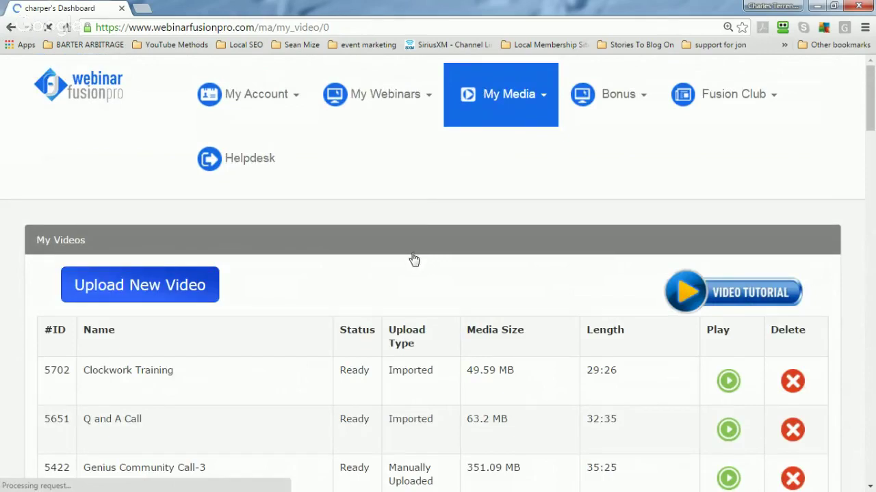
{"action": "scroll", "coordinate": [228, 233], "scroll_direction": "down", "scroll_amount": 1}
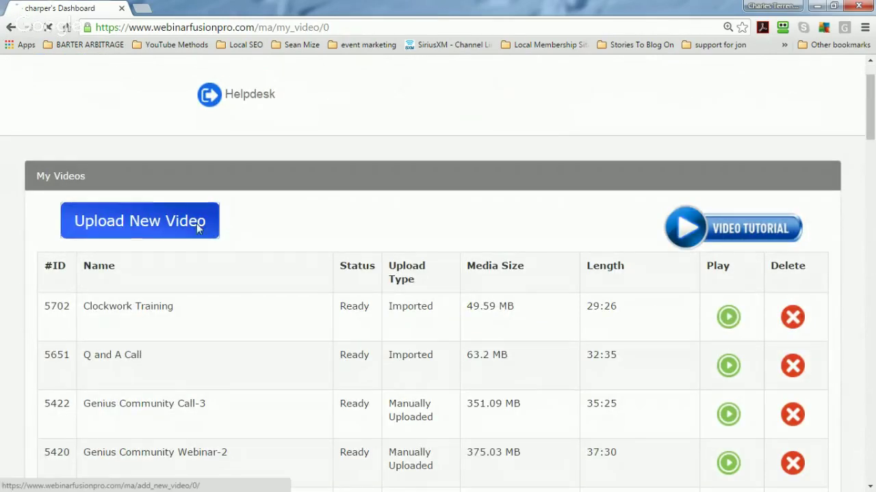
Open the form for uploading a new video and view its manual upload and import options
{"action": "left_click", "coordinate": [199, 229]}
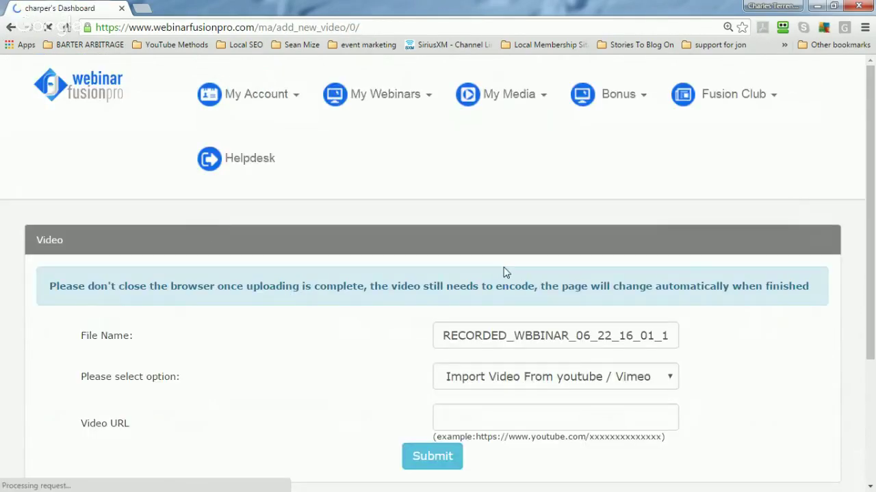
{"action": "scroll", "coordinate": [504, 273], "scroll_direction": "down", "scroll_amount": 2}
{"action": "left_click", "coordinate": [564, 254]}
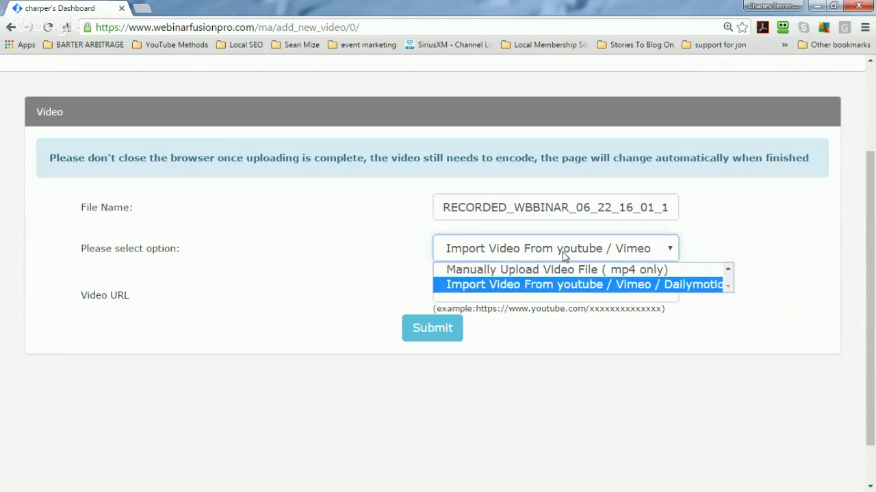
{"action": "left_click", "coordinate": [565, 255]}
{"action": "left_click", "coordinate": [563, 255]}
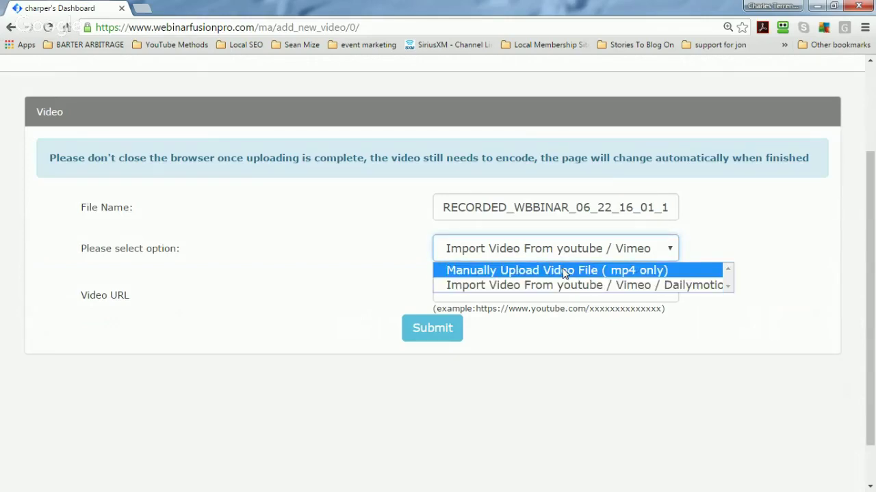
{"action": "left_click", "coordinate": [564, 250]}
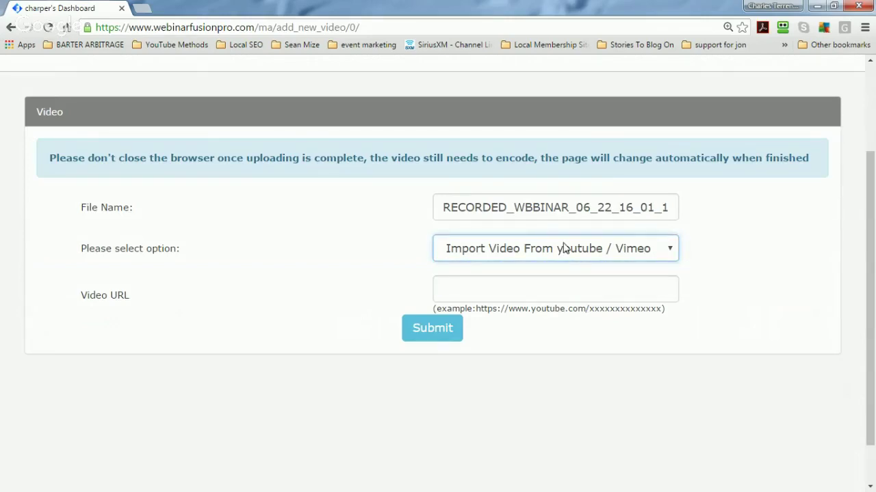
Leave the video upload form and view the recorded webinar audio library
{"action": "left_click", "coordinate": [11, 28]}
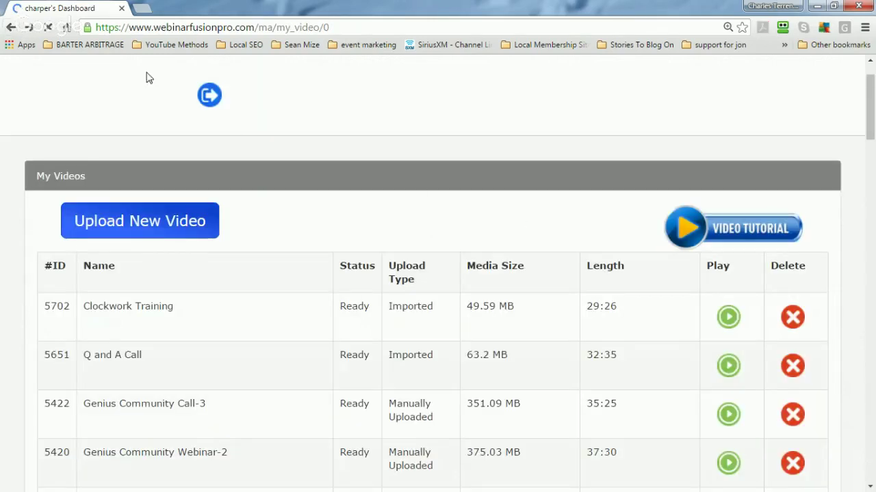
{"action": "left_click", "coordinate": [8, 31]}
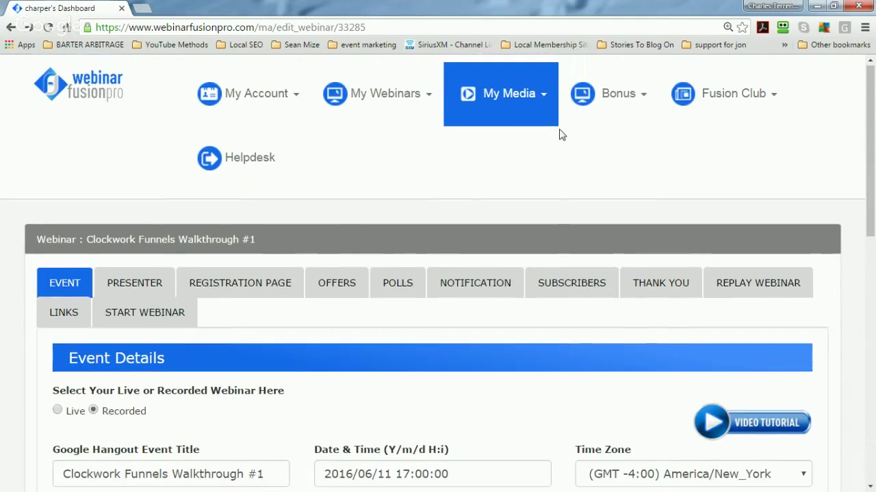
{"action": "mouse_move", "coordinate": [541, 115]}
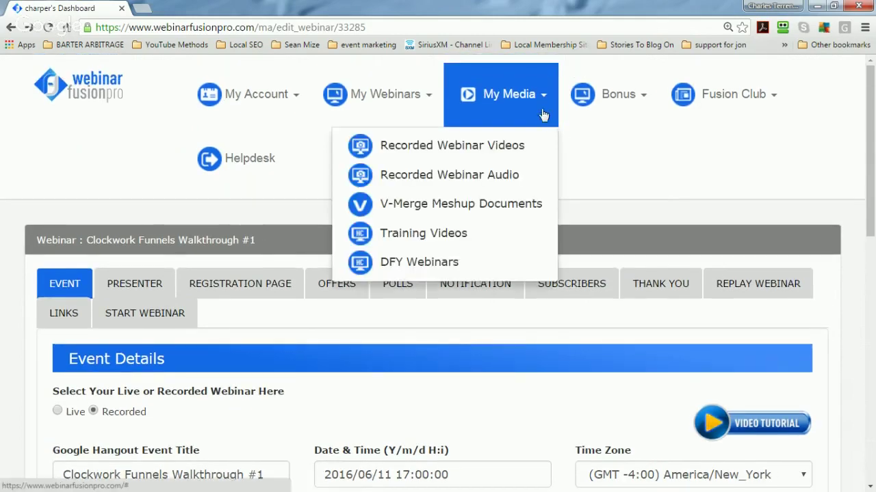
{"action": "left_click", "coordinate": [491, 180]}
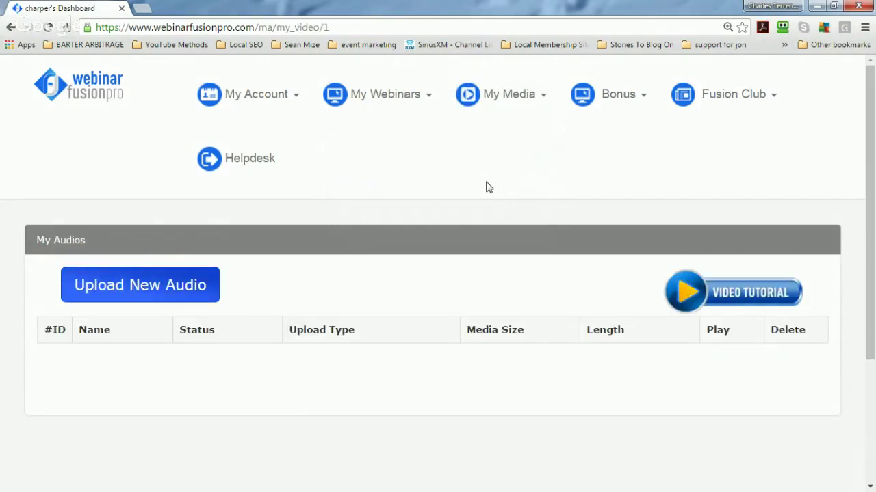
Reopen Clockwork Funnels Walkthrough #1 for editing from the list of webinars
{"action": "left_click", "coordinate": [342, 126]}
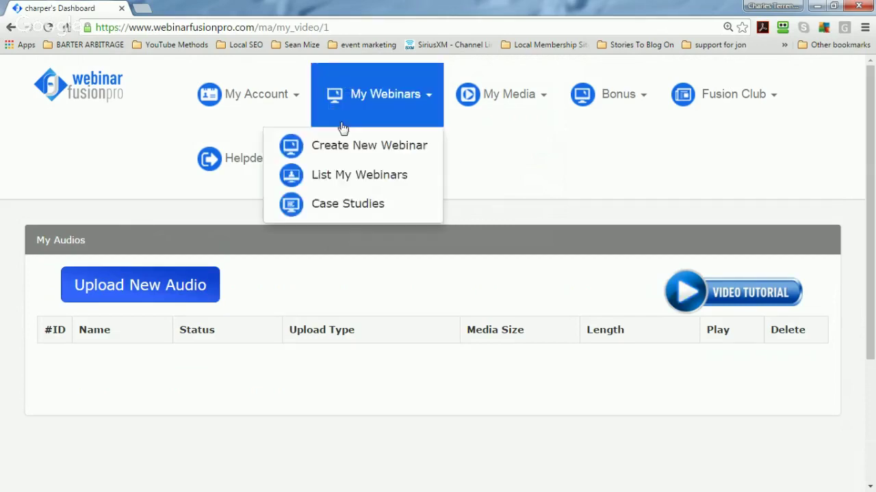
{"action": "left_click", "coordinate": [290, 97]}
{"action": "left_click", "coordinate": [383, 123]}
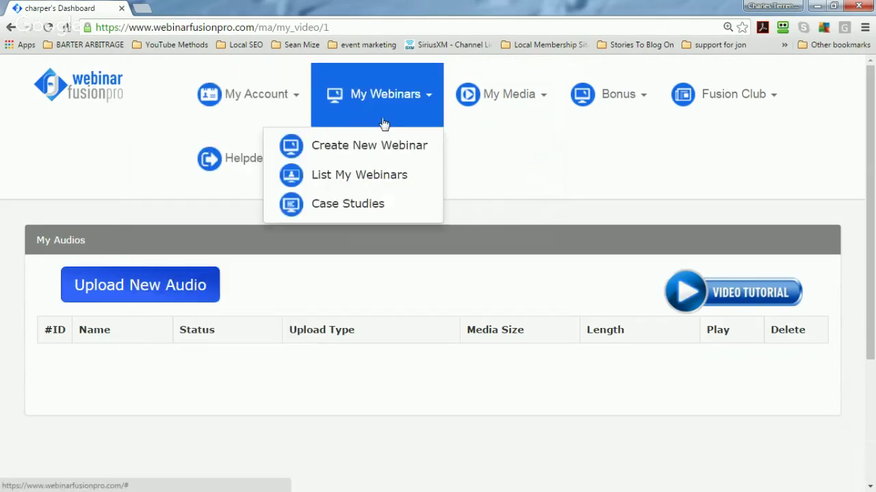
{"action": "left_click", "coordinate": [401, 172]}
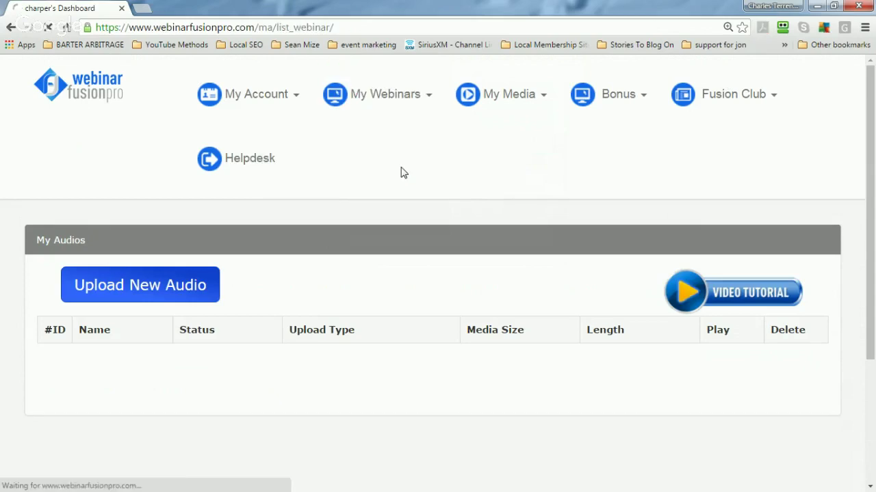
{"action": "scroll", "coordinate": [402, 171], "scroll_direction": "down", "scroll_amount": 5}
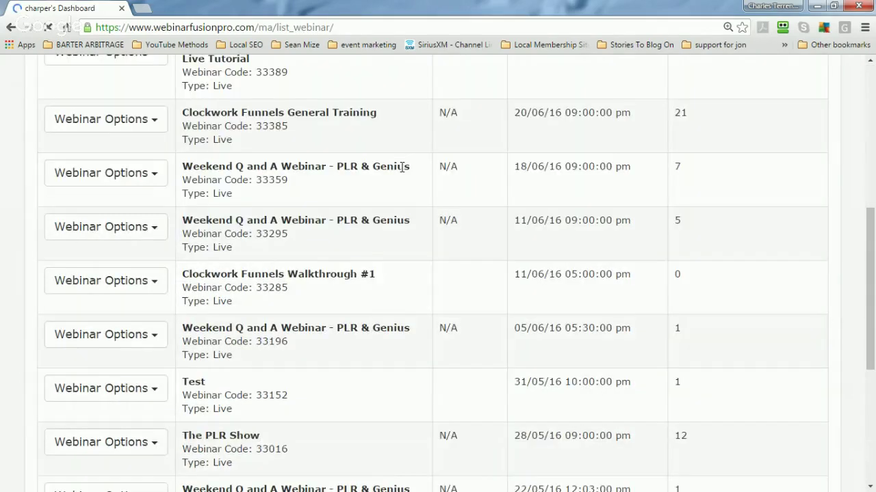
{"action": "left_click", "coordinate": [145, 293]}
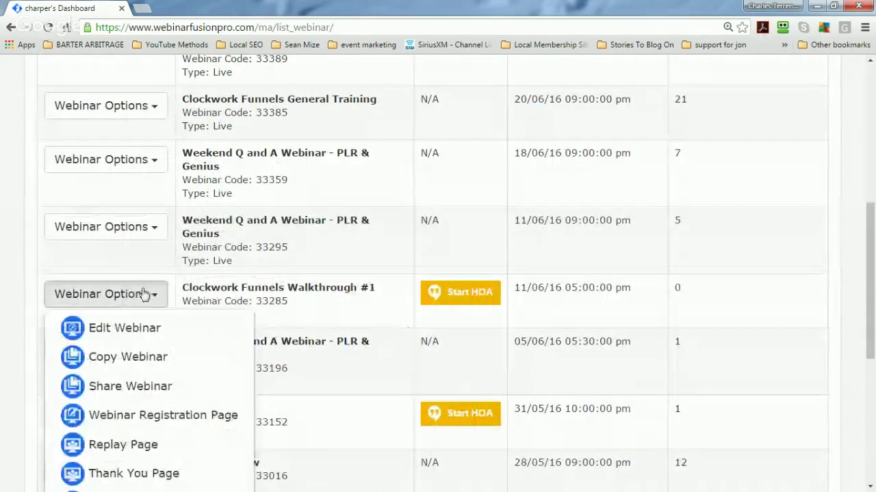
{"action": "left_click", "coordinate": [139, 329]}
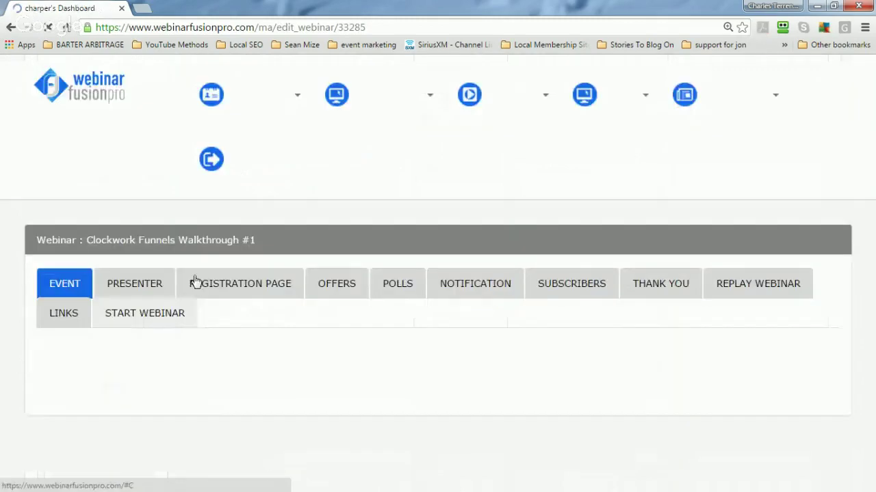
Look over the reopened webinar's event details and set its type to Recorded
{"action": "scroll", "coordinate": [220, 278], "scroll_direction": "down", "scroll_amount": 1}
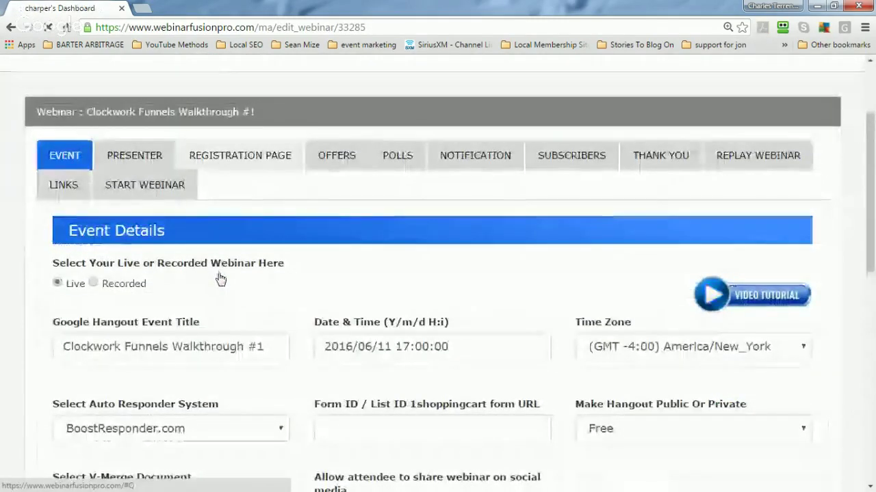
{"action": "scroll", "coordinate": [219, 279], "scroll_direction": "down", "scroll_amount": 3}
{"action": "scroll", "coordinate": [244, 329], "scroll_direction": "down", "scroll_amount": 1}
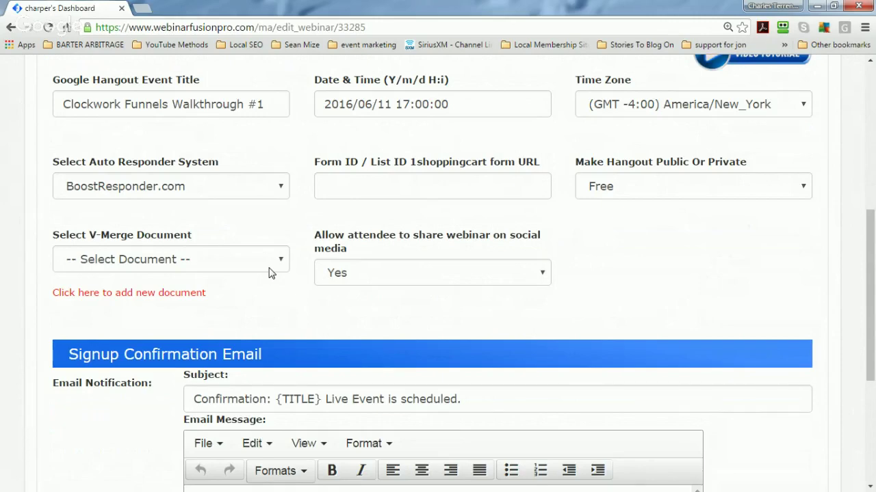
{"action": "scroll", "coordinate": [269, 273], "scroll_direction": "up", "scroll_amount": 4}
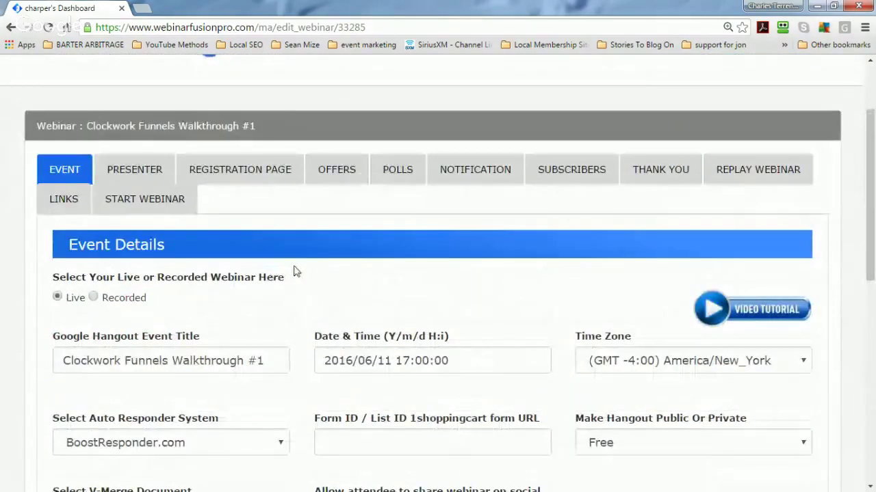
{"action": "scroll", "coordinate": [293, 270], "scroll_direction": "up", "scroll_amount": 2}
{"action": "scroll", "coordinate": [293, 271], "scroll_direction": "down", "scroll_amount": 1}
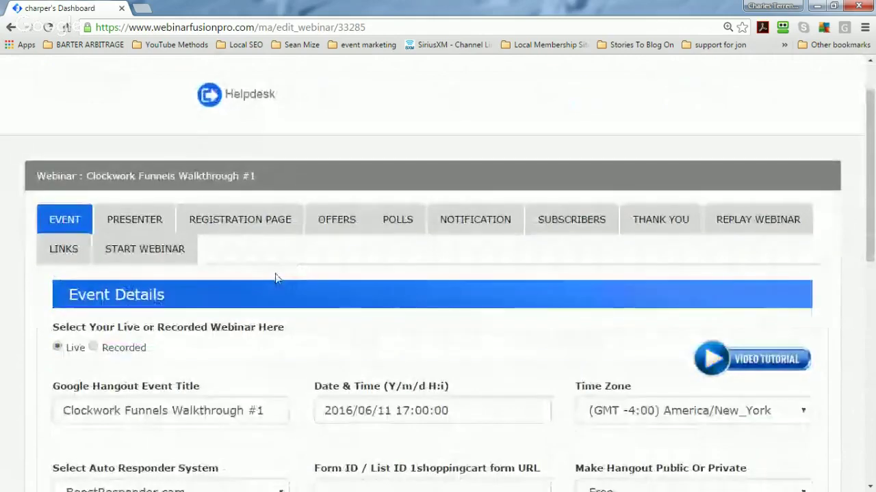
{"action": "left_click", "coordinate": [95, 348]}
Examine the recorded webinar's settings, including video, schedule, daily sessions, V-Merge document, admin email and social sharing
{"action": "scroll", "coordinate": [336, 351], "scroll_direction": "down", "scroll_amount": 4}
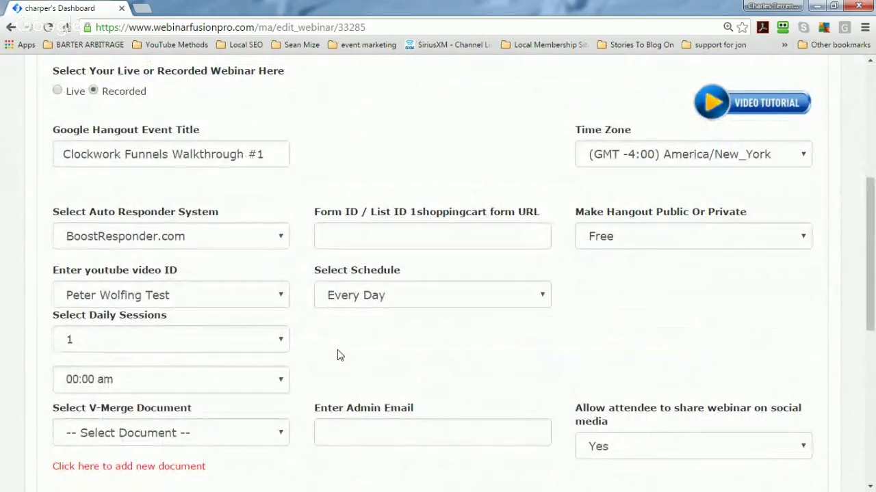
{"action": "scroll", "coordinate": [341, 353], "scroll_direction": "down", "scroll_amount": 1}
{"action": "scroll", "coordinate": [340, 353], "scroll_direction": "down", "scroll_amount": 1}
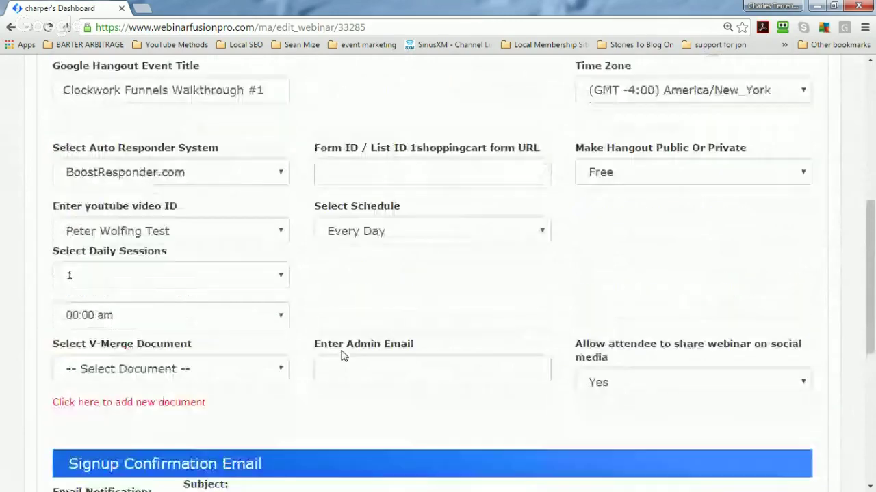
{"action": "scroll", "coordinate": [341, 353], "scroll_direction": "up", "scroll_amount": 1}
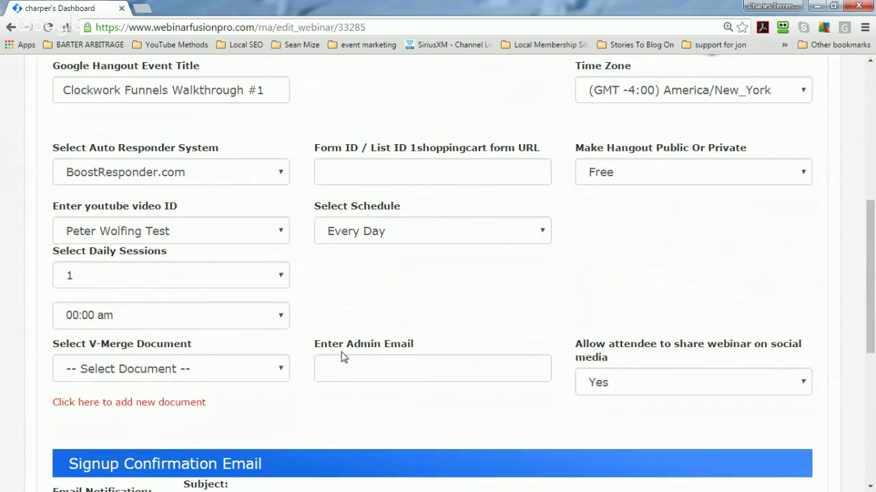
{"action": "scroll", "coordinate": [340, 356], "scroll_direction": "up", "scroll_amount": 1}
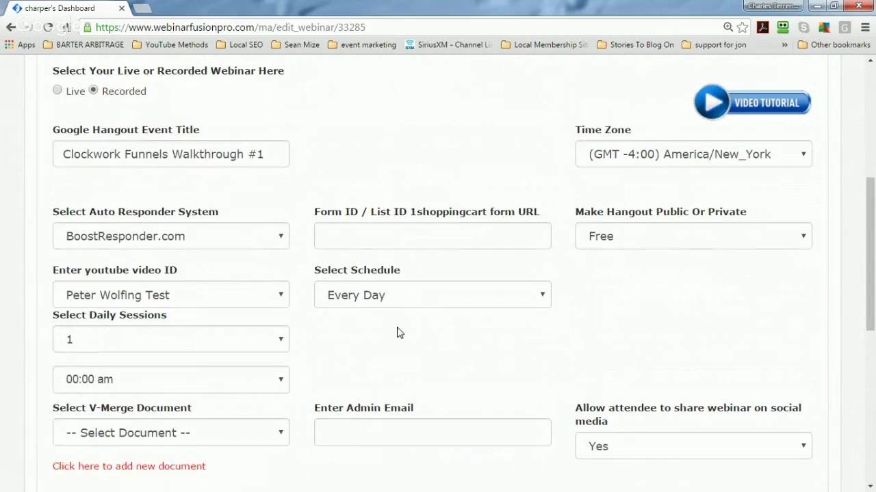
{"action": "scroll", "coordinate": [399, 332], "scroll_direction": "down", "scroll_amount": 2}
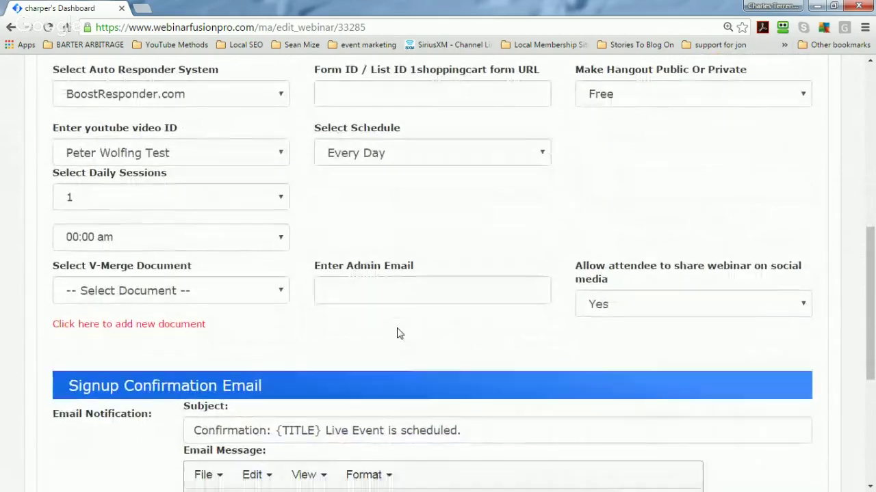
{"action": "scroll", "coordinate": [399, 333], "scroll_direction": "up", "scroll_amount": 3}
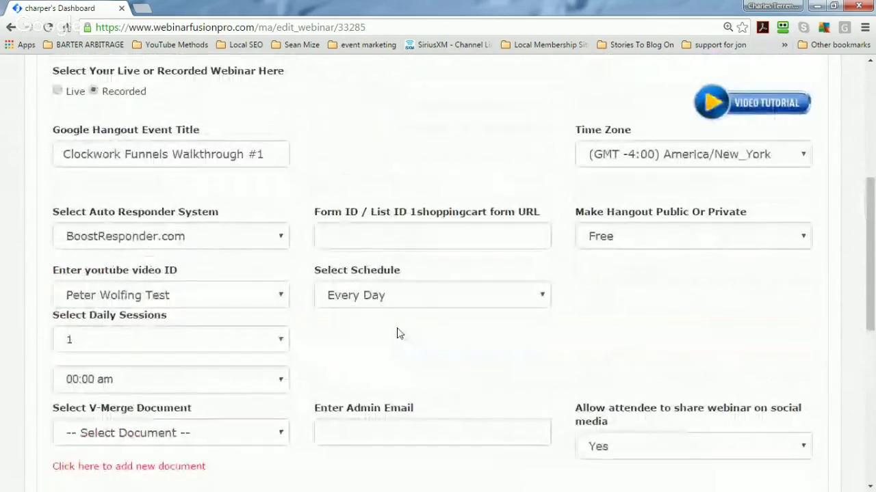
{"action": "scroll", "coordinate": [398, 335], "scroll_direction": "up", "scroll_amount": 2}
{"action": "scroll", "coordinate": [397, 333], "scroll_direction": "down", "scroll_amount": 1}
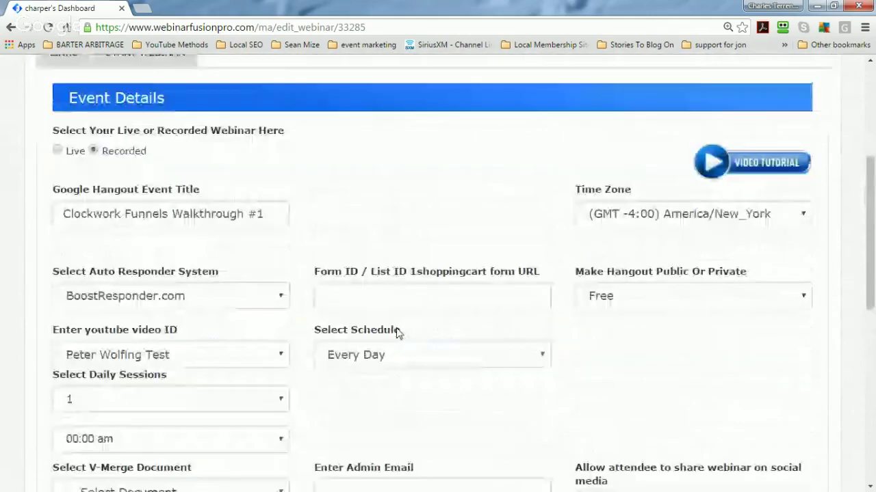
Select Finding a Great Marketing [12] as the webinar's V-Merge document
{"action": "scroll", "coordinate": [262, 447], "scroll_direction": "down", "scroll_amount": 1}
{"action": "left_click", "coordinate": [267, 438]}
{"action": "scroll", "coordinate": [268, 440], "scroll_direction": "down", "scroll_amount": 1}
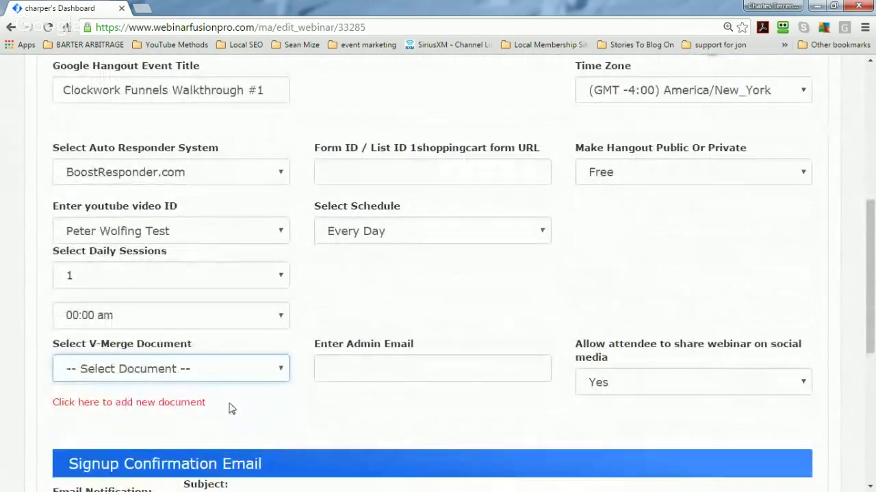
{"action": "left_click", "coordinate": [247, 370]}
{"action": "left_click", "coordinate": [237, 404]}
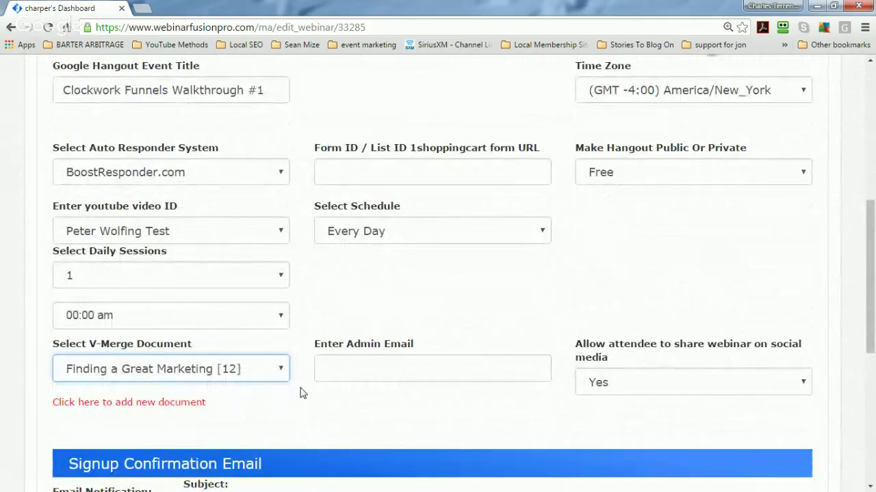
{"action": "scroll", "coordinate": [303, 392], "scroll_direction": "down", "scroll_amount": 5}
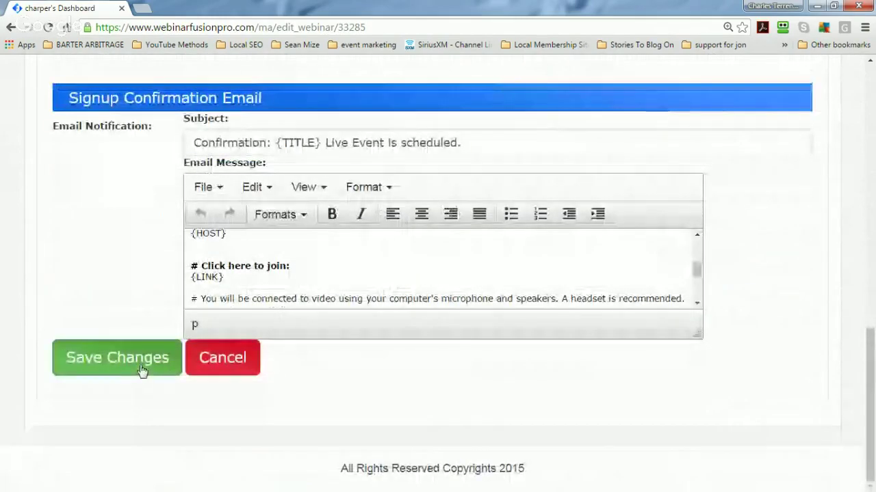
Save the webinar's changes and review its updated event details
{"action": "left_click", "coordinate": [141, 371]}
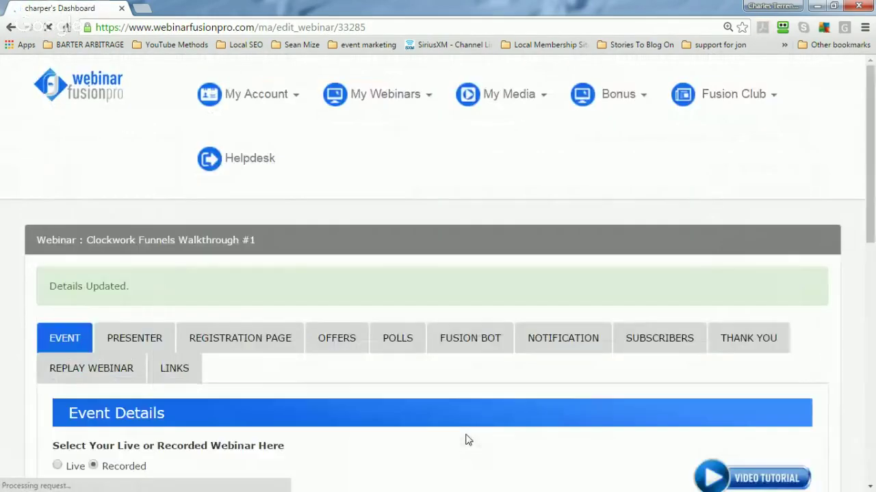
{"action": "scroll", "coordinate": [445, 397], "scroll_direction": "down", "scroll_amount": 5}
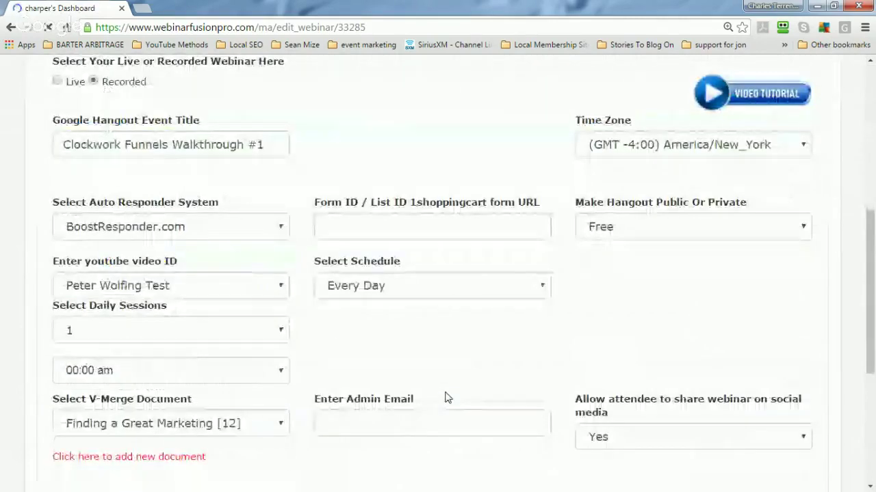
{"action": "scroll", "coordinate": [445, 397], "scroll_direction": "down", "scroll_amount": 1}
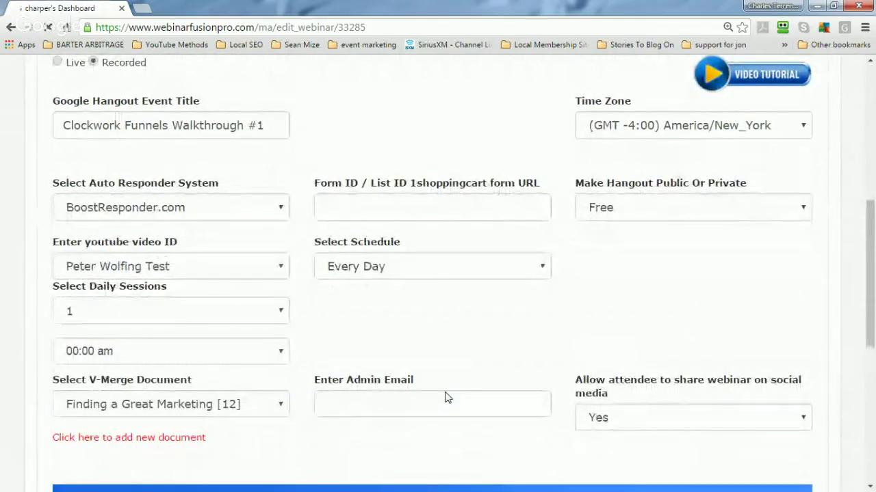
{"action": "scroll", "coordinate": [445, 397], "scroll_direction": "down", "scroll_amount": 2}
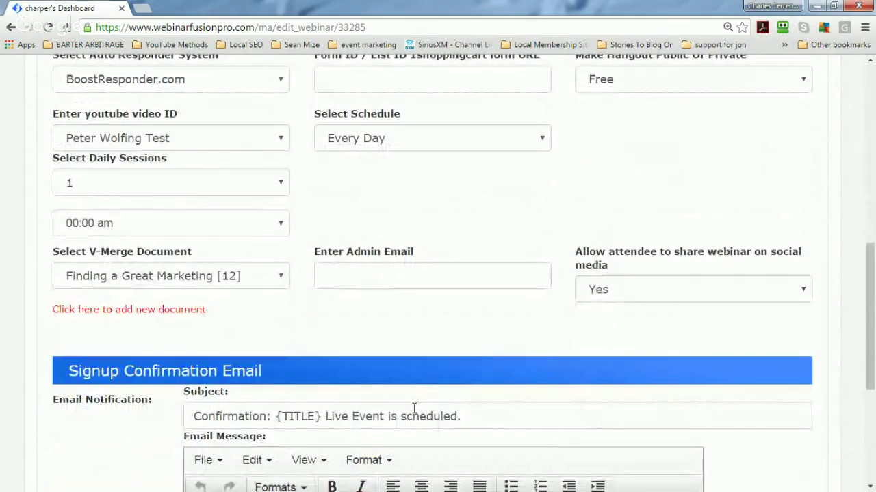
{"action": "scroll", "coordinate": [428, 323], "scroll_direction": "up", "scroll_amount": 2}
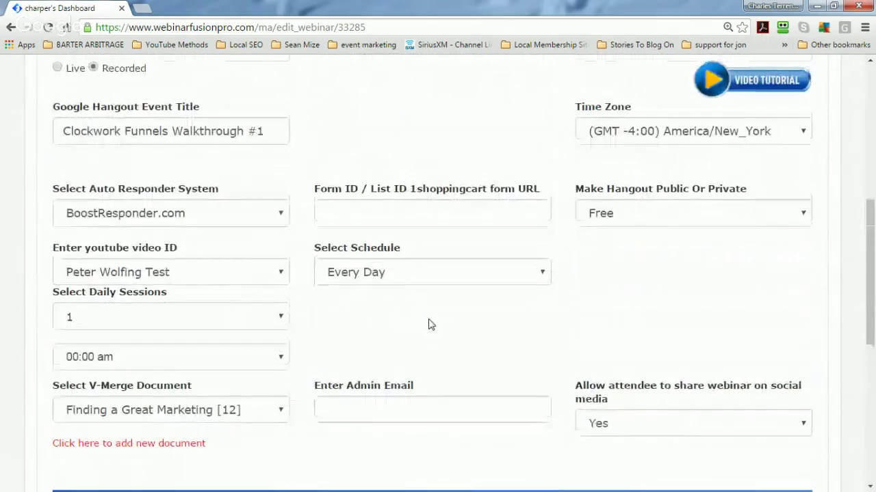
{"action": "scroll", "coordinate": [431, 325], "scroll_direction": "up", "scroll_amount": 2}
{"action": "scroll", "coordinate": [431, 324], "scroll_direction": "up", "scroll_amount": 1}
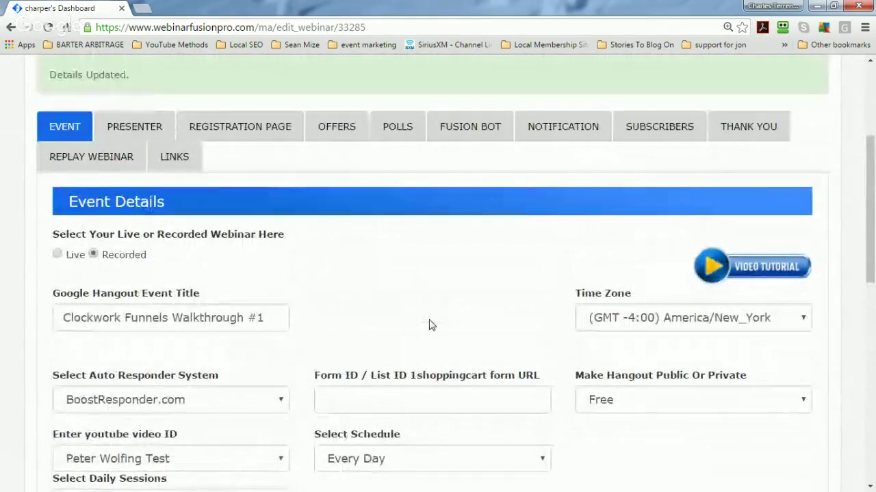
Open the webinar's Fusion Bot settings and set the time of a new command to 06:25
{"action": "left_click", "coordinate": [463, 128]}
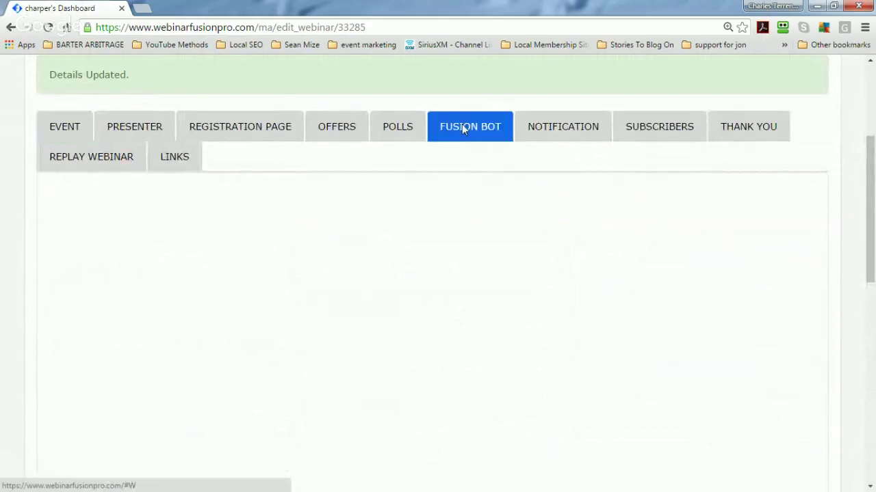
{"action": "scroll", "coordinate": [443, 202], "scroll_direction": "down", "scroll_amount": 1}
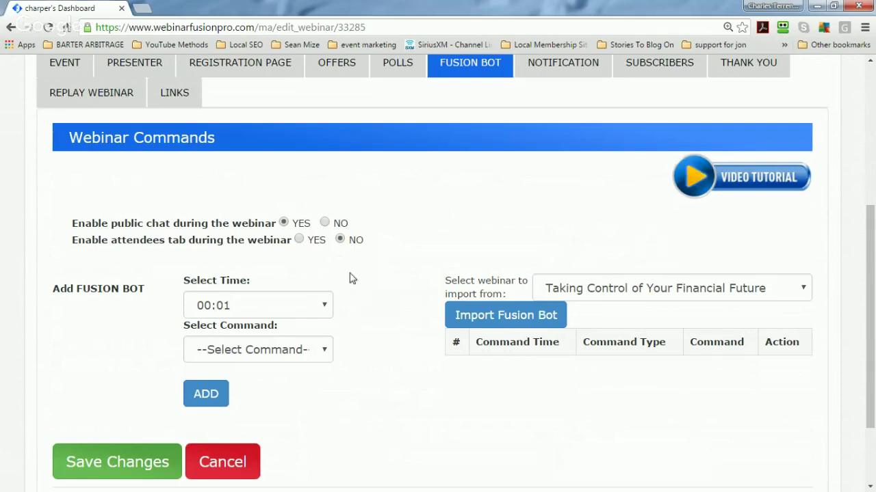
{"action": "left_click", "coordinate": [318, 311]}
{"action": "scroll", "coordinate": [303, 233], "scroll_direction": "down", "scroll_amount": 15}
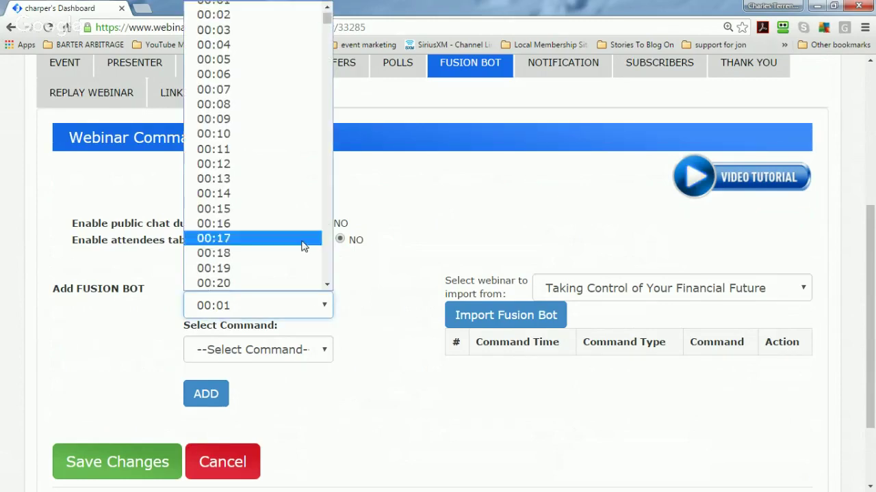
{"action": "left_click_drag", "start_coordinate": [327, 32], "coordinate": [327, 69]}
{"action": "left_click", "coordinate": [223, 175]}
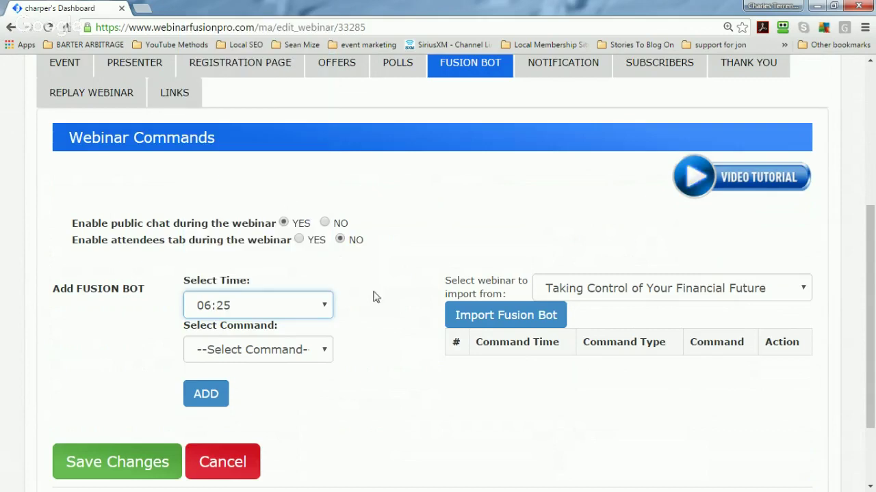
Look through the commands available for the Fusion Bot without choosing one
{"action": "left_click", "coordinate": [326, 349]}
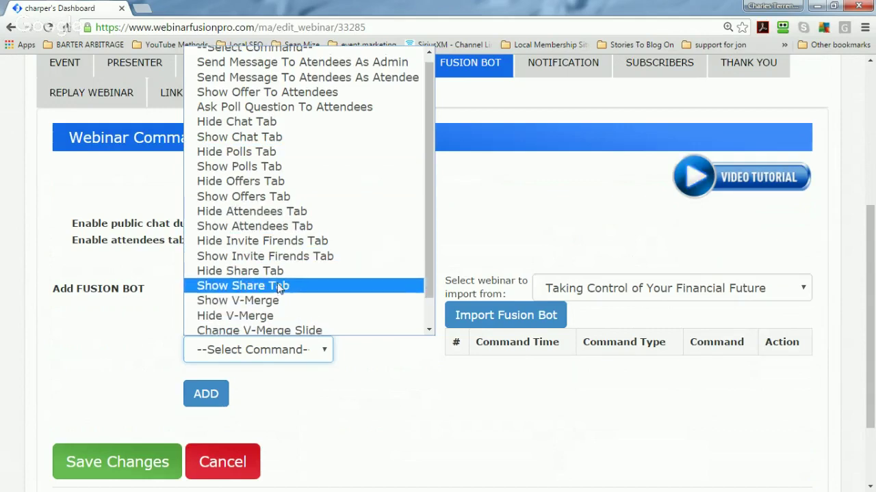
{"action": "scroll", "coordinate": [311, 205], "scroll_direction": "down", "scroll_amount": 1}
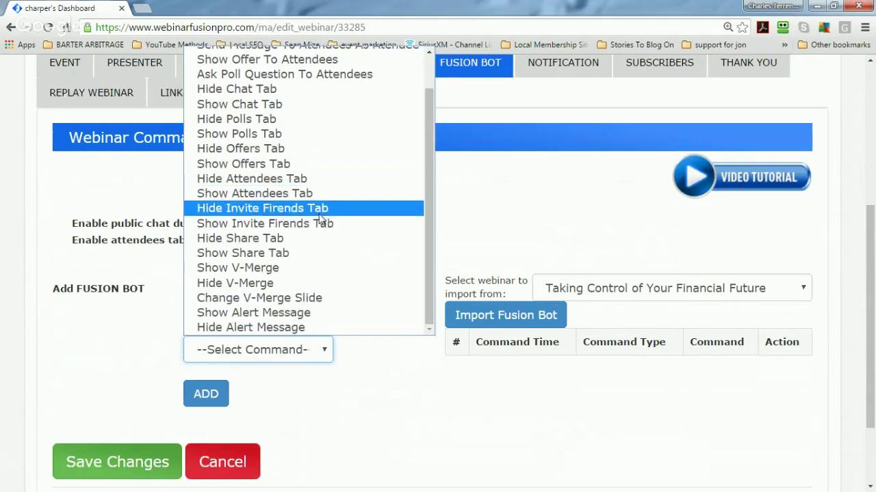
{"action": "scroll", "coordinate": [321, 219], "scroll_direction": "up", "scroll_amount": 1}
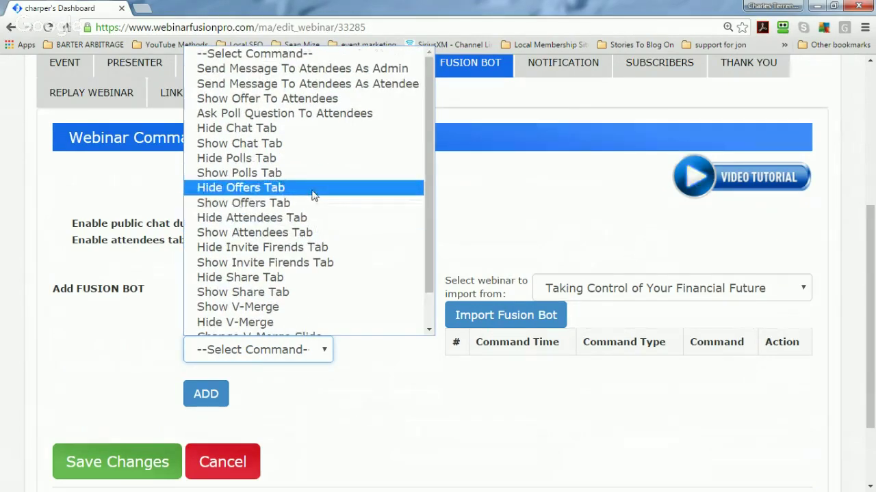
{"action": "left_click", "coordinate": [394, 424]}
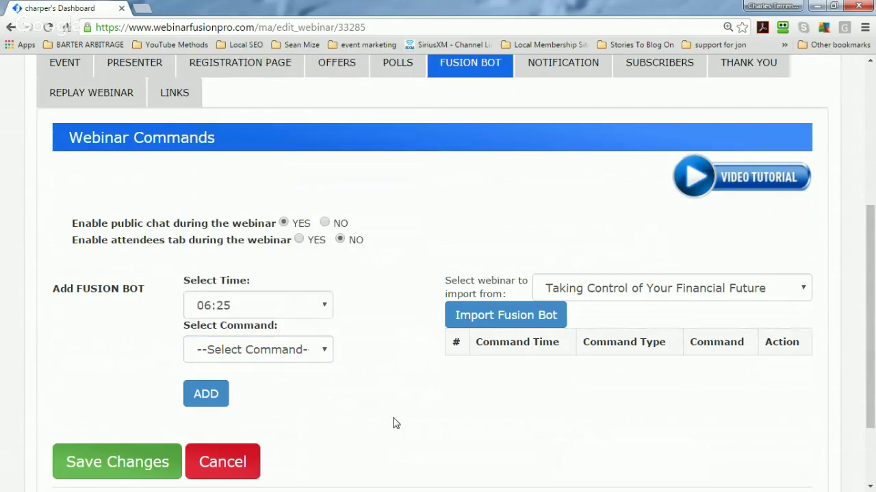
Return to the webinar's event details and examine the signup confirmation email, the admin email field and the recorded event settings
{"action": "left_click", "coordinate": [11, 27]}
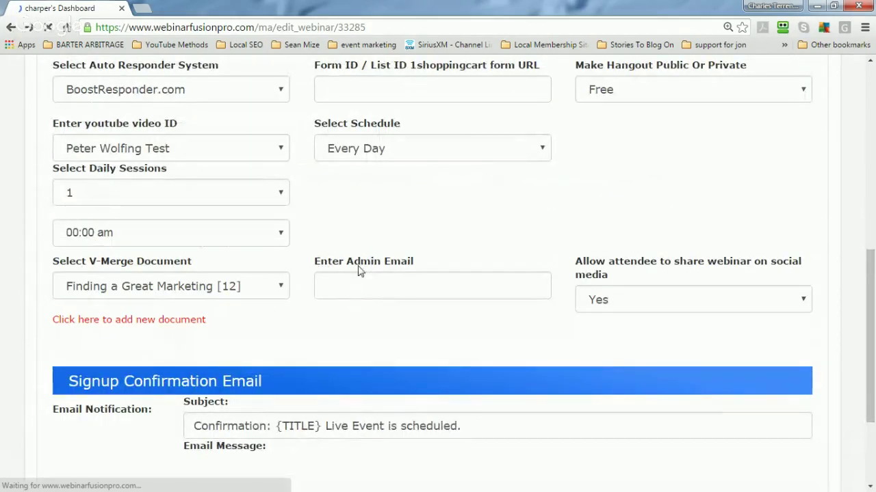
{"action": "scroll", "coordinate": [389, 292], "scroll_direction": "down", "scroll_amount": 5}
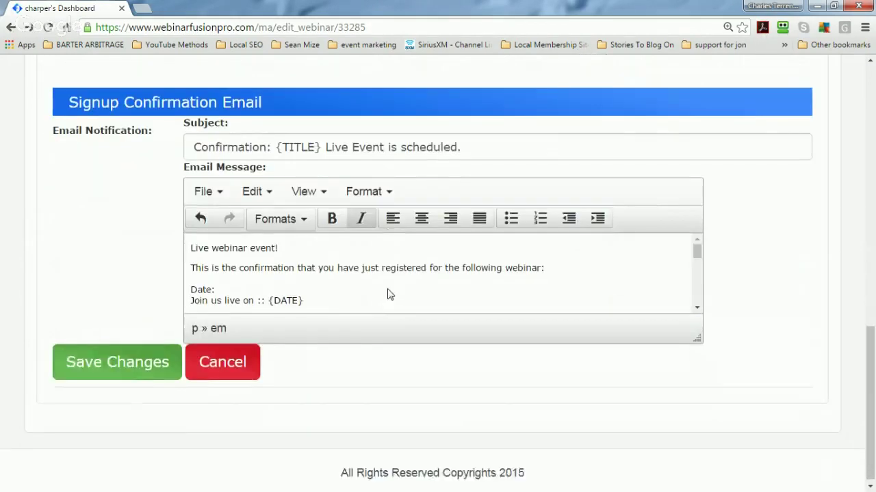
{"action": "scroll", "coordinate": [389, 294], "scroll_direction": "up", "scroll_amount": 4}
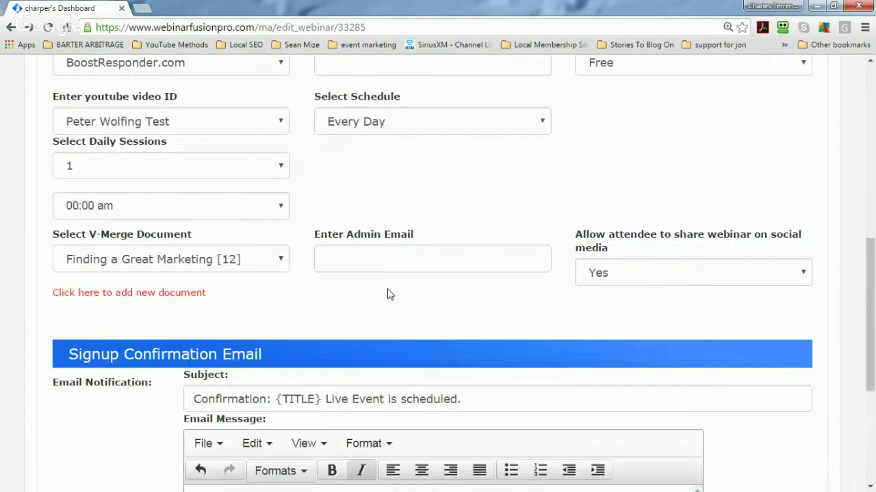
{"action": "left_click", "coordinate": [358, 260]}
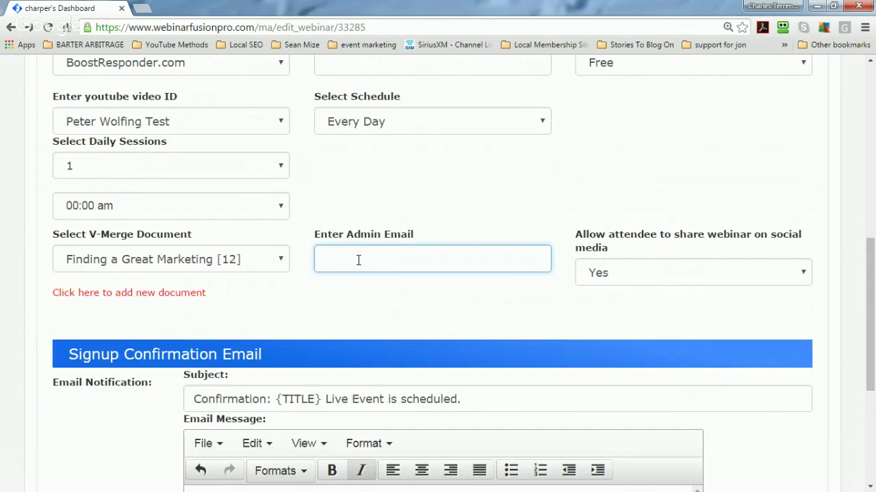
{"action": "scroll", "coordinate": [488, 293], "scroll_direction": "up", "scroll_amount": 2}
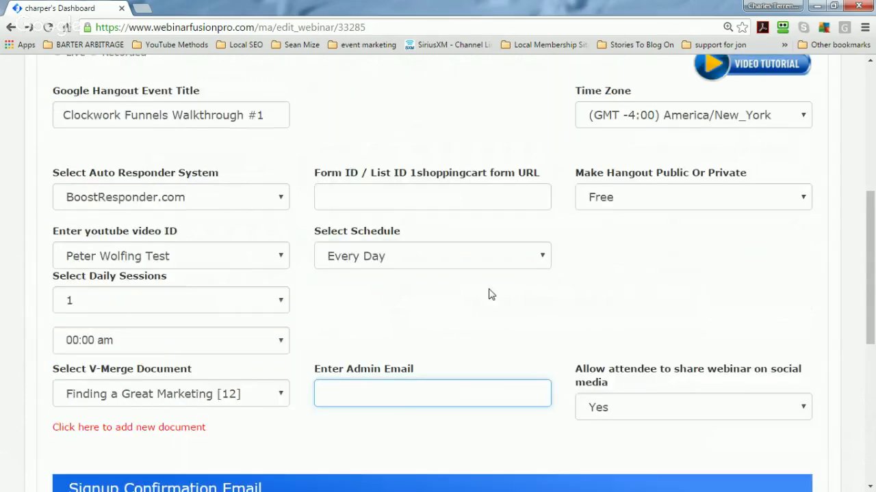
{"action": "scroll", "coordinate": [518, 222], "scroll_direction": "up", "scroll_amount": 4}
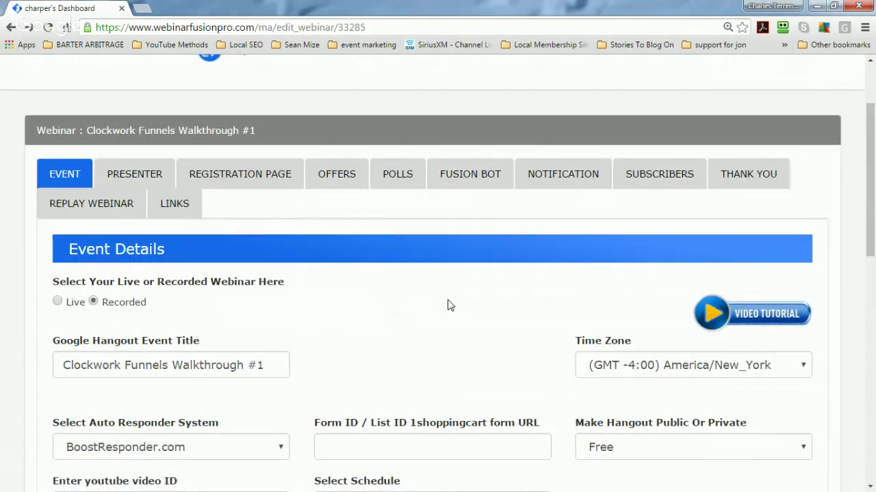
{"action": "scroll", "coordinate": [450, 304], "scroll_direction": "down", "scroll_amount": 1}
{"action": "scroll", "coordinate": [450, 306], "scroll_direction": "down", "scroll_amount": 1}
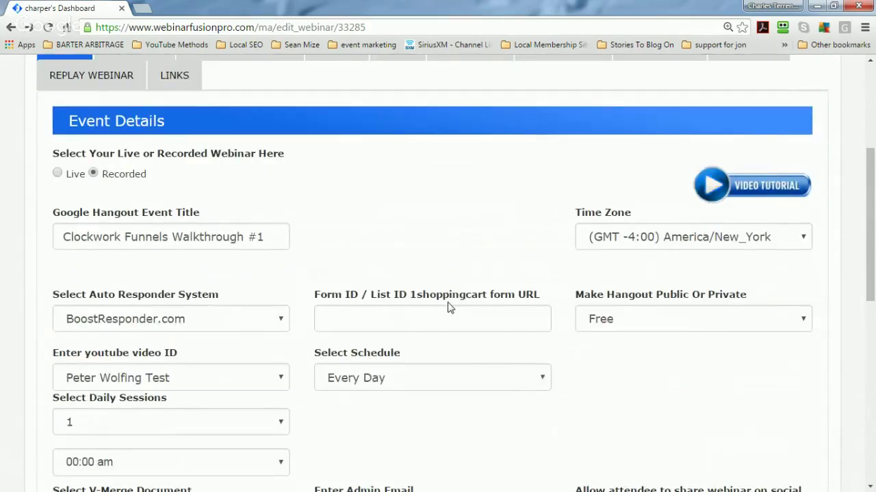
{"action": "scroll", "coordinate": [450, 307], "scroll_direction": "up", "scroll_amount": 1}
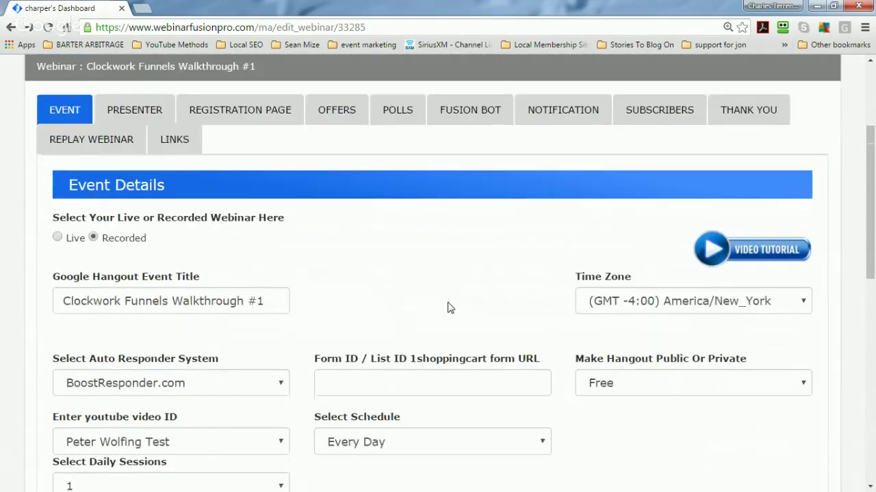
Open the webinar's links and highlight the Any Time Webinar Link address
{"action": "left_click", "coordinate": [182, 140]}
{"action": "scroll", "coordinate": [358, 219], "scroll_direction": "down", "scroll_amount": 2}
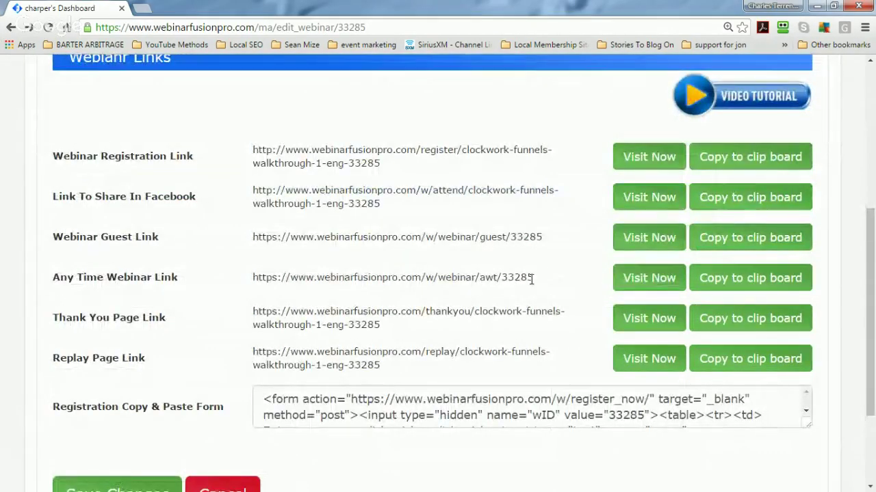
{"action": "left_click_drag", "start_coordinate": [535, 284], "coordinate": [254, 278]}
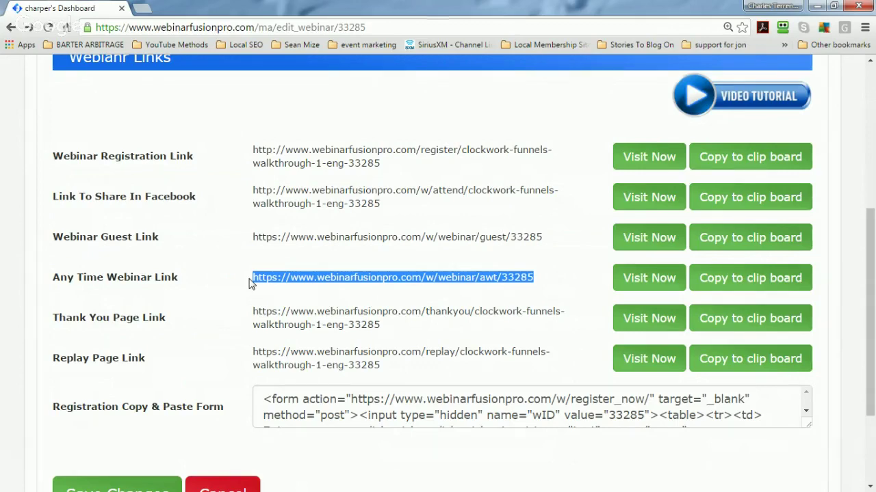
Open the webinar's offers and review the existing offer and the option to add offers
{"action": "key", "text": "ctrl+minus"}
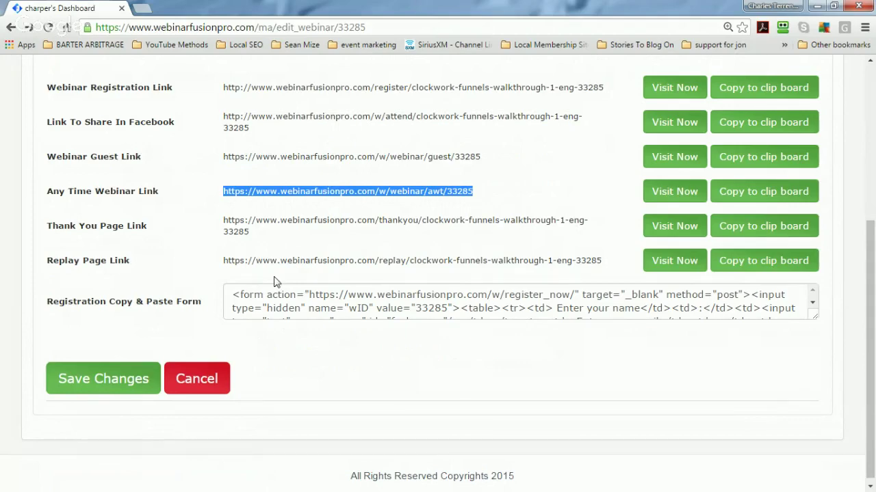
{"action": "scroll", "coordinate": [276, 280], "scroll_direction": "up", "scroll_amount": 4}
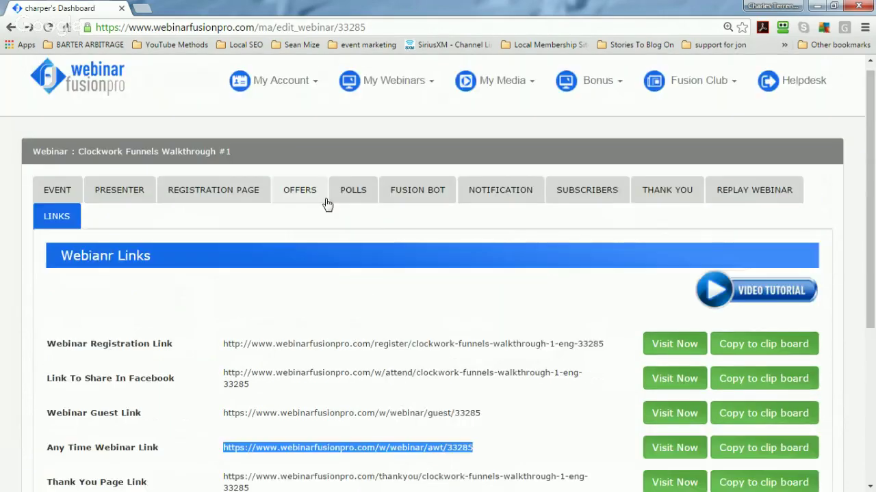
{"action": "left_click", "coordinate": [321, 199]}
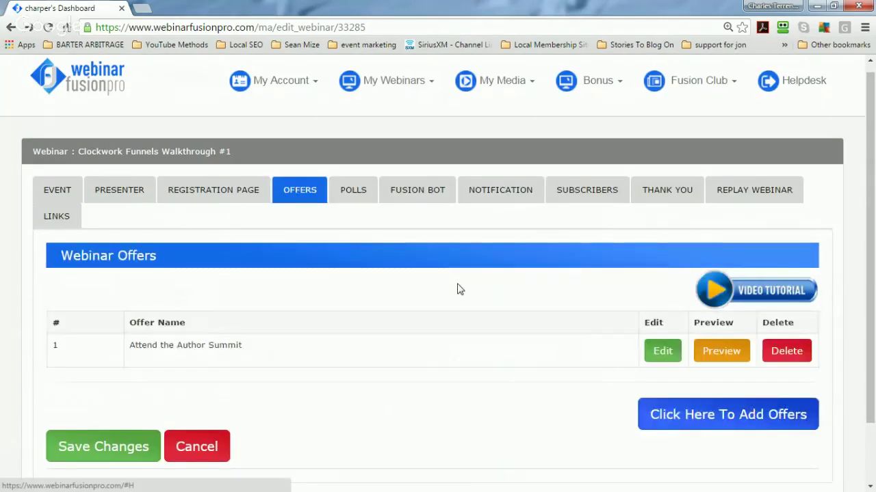
{"action": "scroll", "coordinate": [458, 289], "scroll_direction": "down", "scroll_amount": 2}
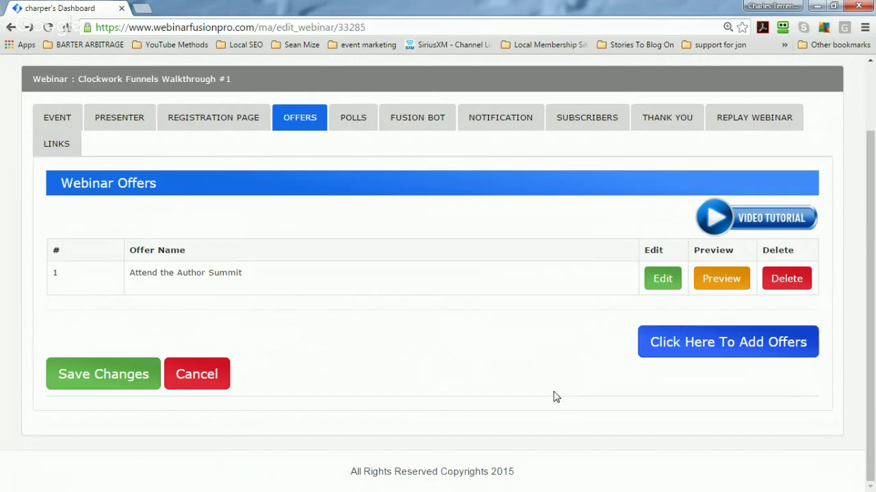
Switch to YouTube in a new browser tab, open the Creator Studio dashboard and look over the channel's videos and comments
{"action": "left_click", "coordinate": [143, 9]}
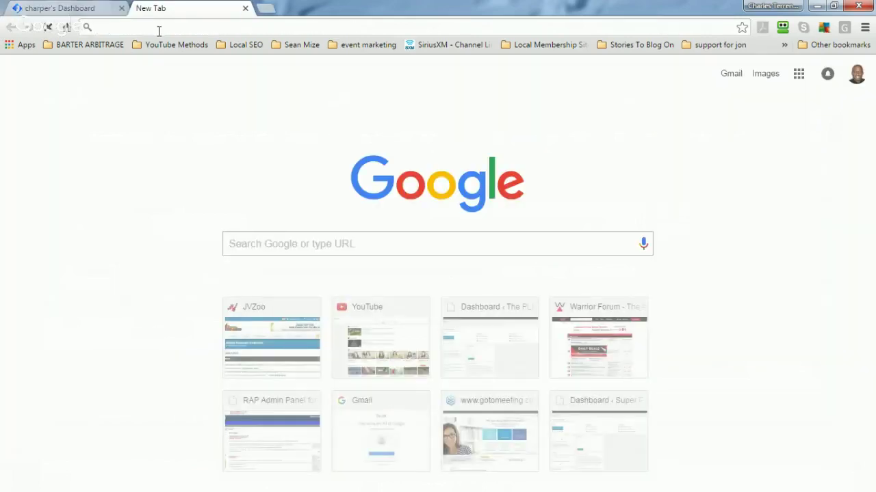
{"action": "type", "text": "you"}
{"action": "key", "text": "Return"}
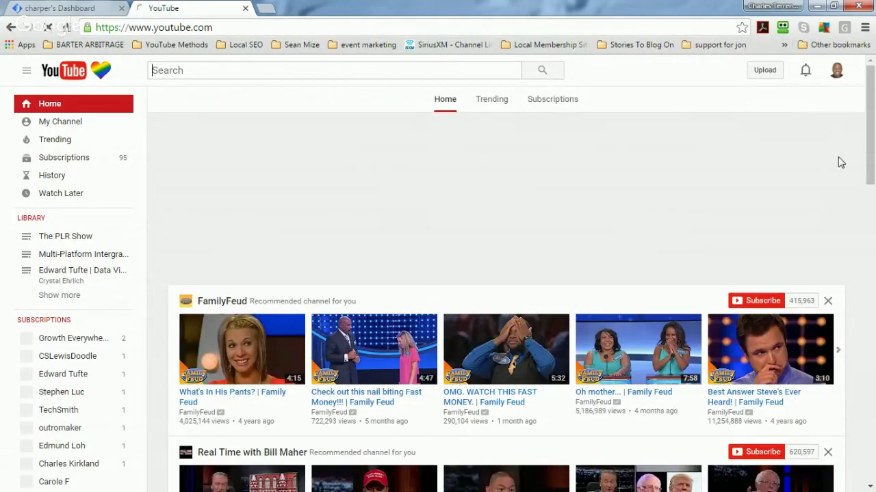
{"action": "left_click", "coordinate": [837, 73]}
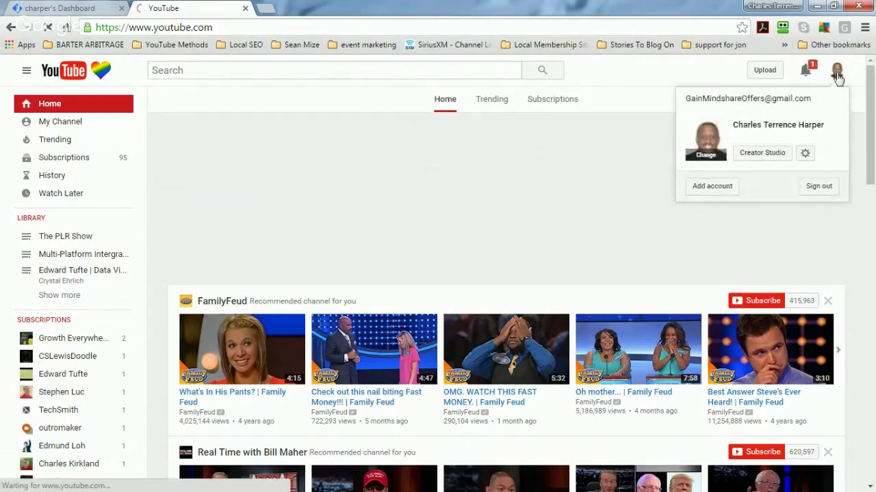
{"action": "left_click", "coordinate": [761, 153]}
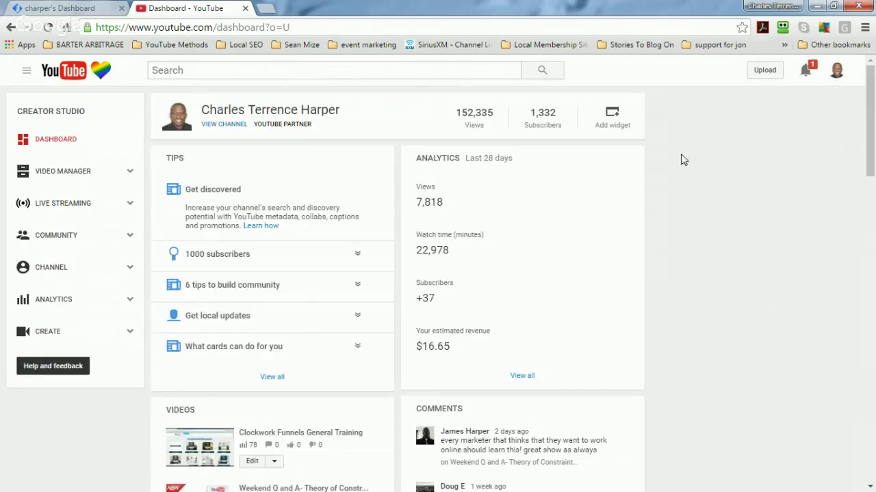
{"action": "scroll", "coordinate": [677, 168], "scroll_direction": "down", "scroll_amount": 4}
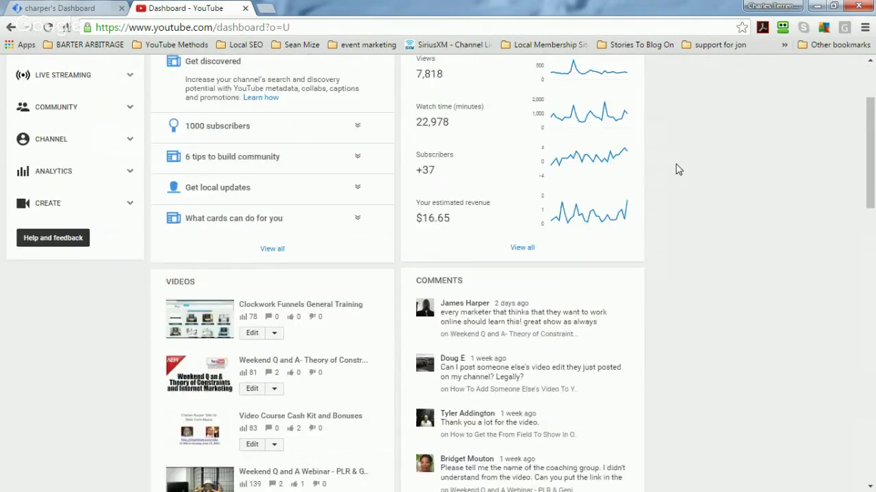
{"action": "scroll", "coordinate": [677, 169], "scroll_direction": "down", "scroll_amount": 2}
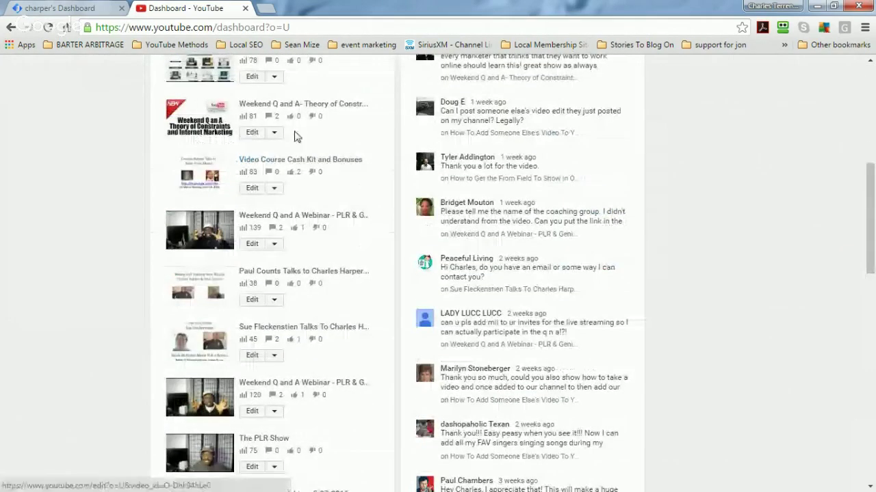
{"action": "scroll", "coordinate": [324, 143], "scroll_direction": "down", "scroll_amount": 1}
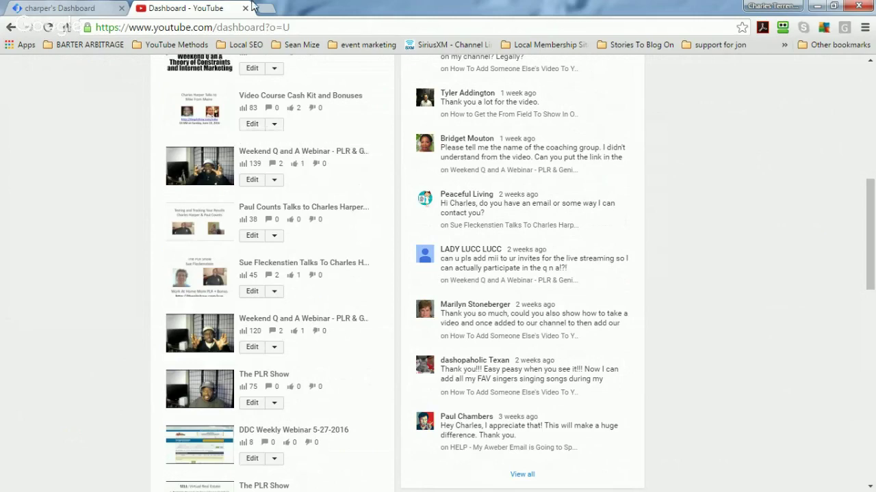
Return to WebinarFusionPro, open the webinar's links and highlight the Webinar Guest Link and Any Time Webinar Link addresses
{"action": "left_click", "coordinate": [69, 5]}
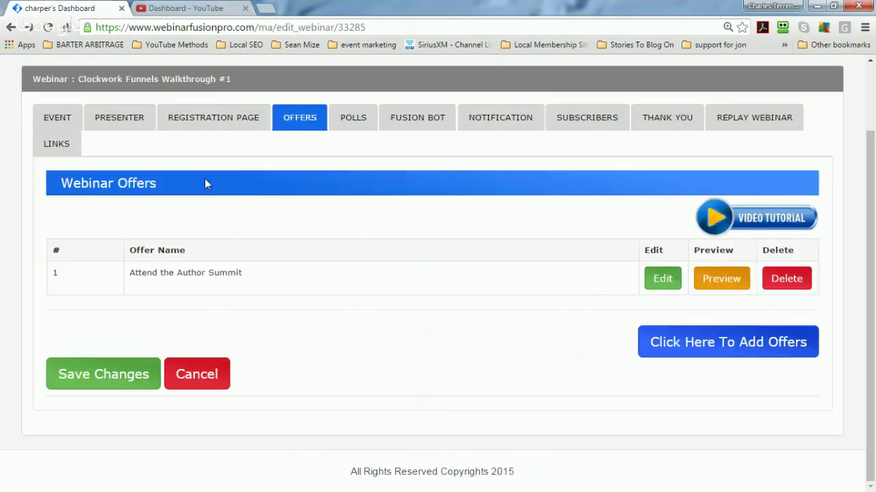
{"action": "scroll", "coordinate": [469, 342], "scroll_direction": "up", "scroll_amount": 1}
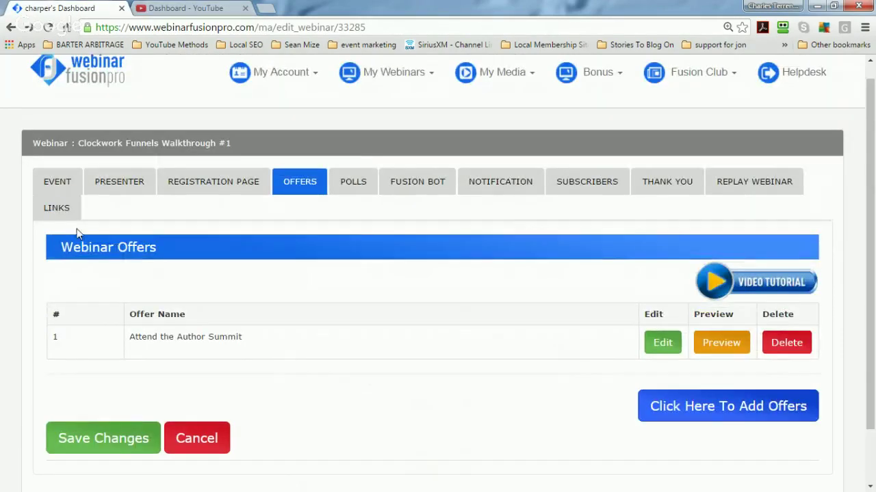
{"action": "left_click", "coordinate": [57, 209]}
{"action": "scroll", "coordinate": [358, 268], "scroll_direction": "down", "scroll_amount": 2}
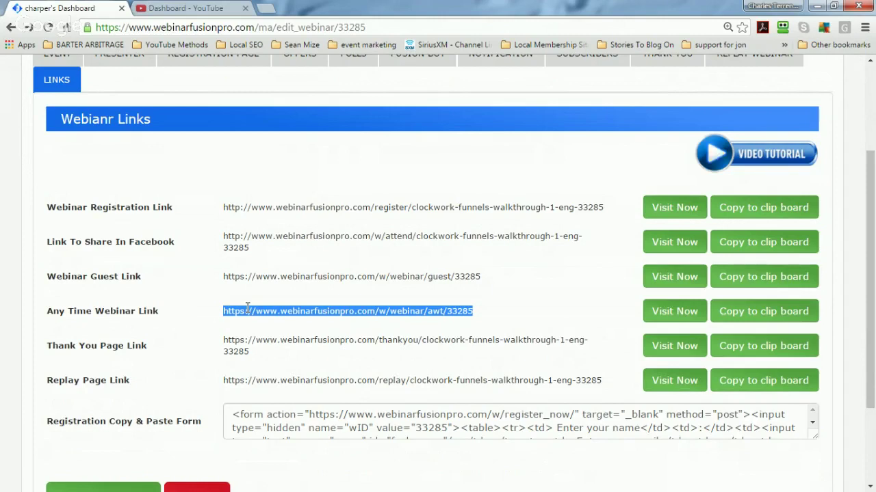
{"action": "left_click", "coordinate": [223, 277]}
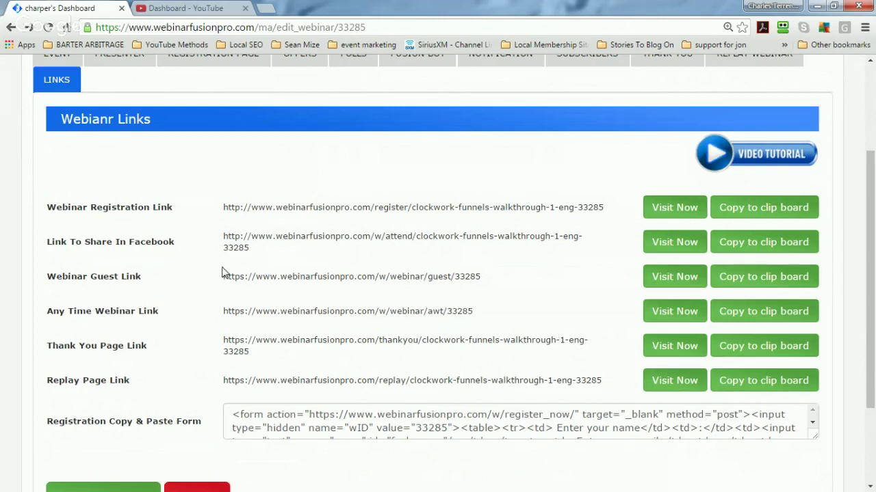
{"action": "left_click_drag", "start_coordinate": [223, 277], "coordinate": [512, 281]}
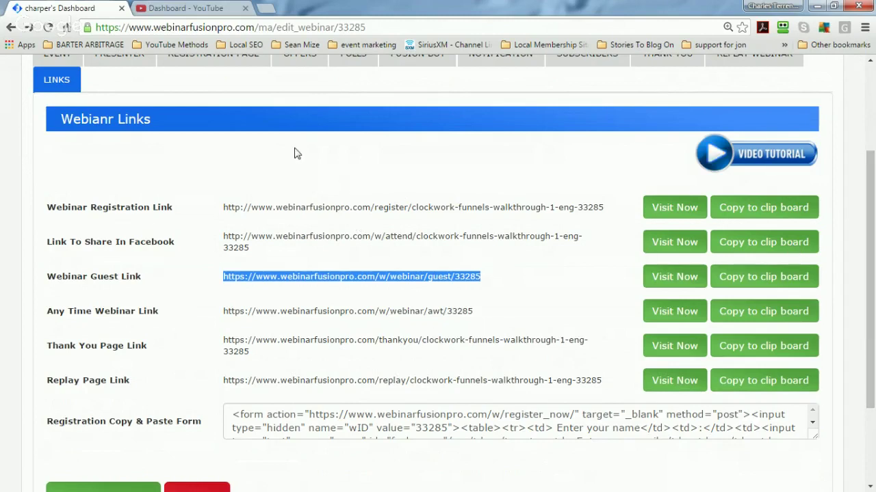
{"action": "left_click", "coordinate": [503, 277]}
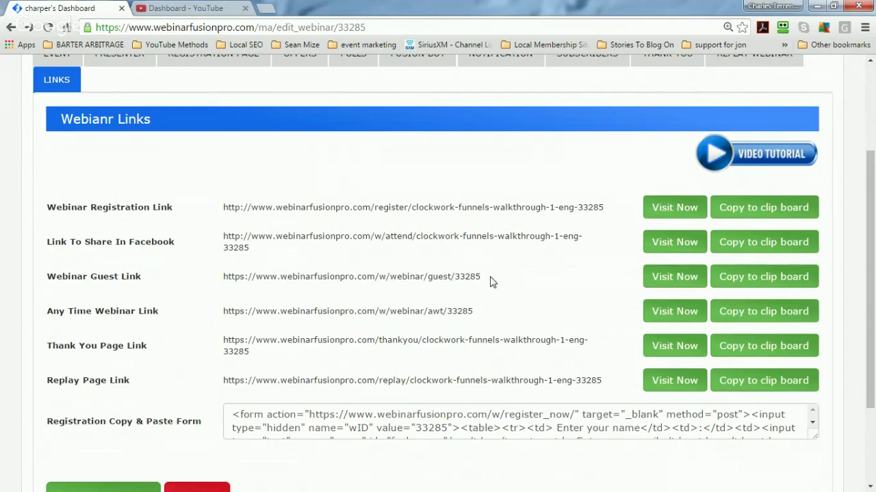
{"action": "left_click_drag", "start_coordinate": [478, 311], "coordinate": [215, 314]}
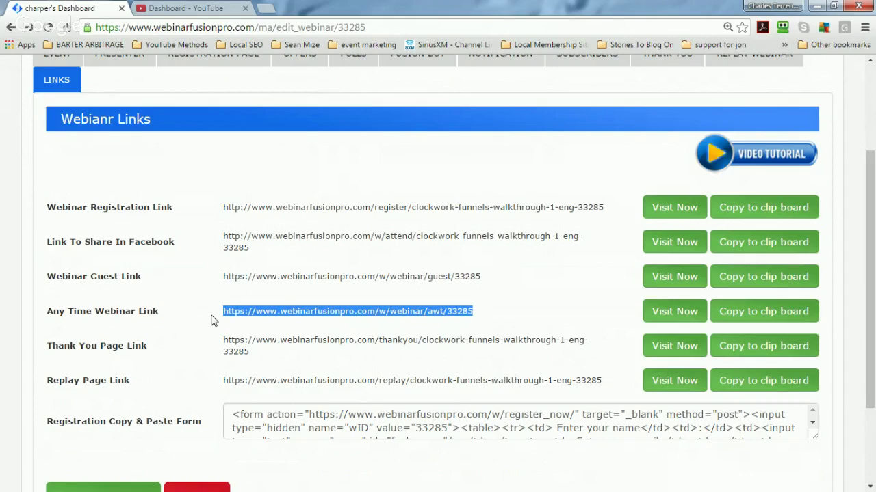
Open the webinar's offers and its Fusion Bot commands and look over both pages
{"action": "scroll", "coordinate": [275, 315], "scroll_direction": "up", "scroll_amount": 1}
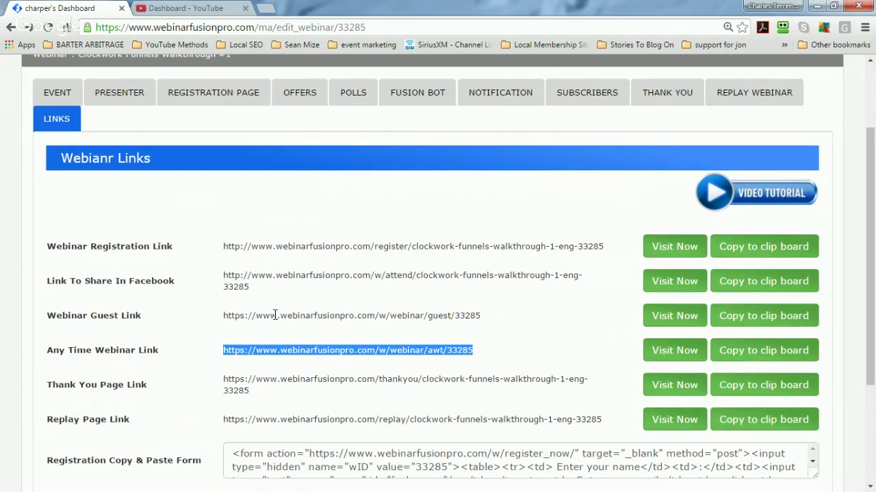
{"action": "scroll", "coordinate": [289, 317], "scroll_direction": "up", "scroll_amount": 2}
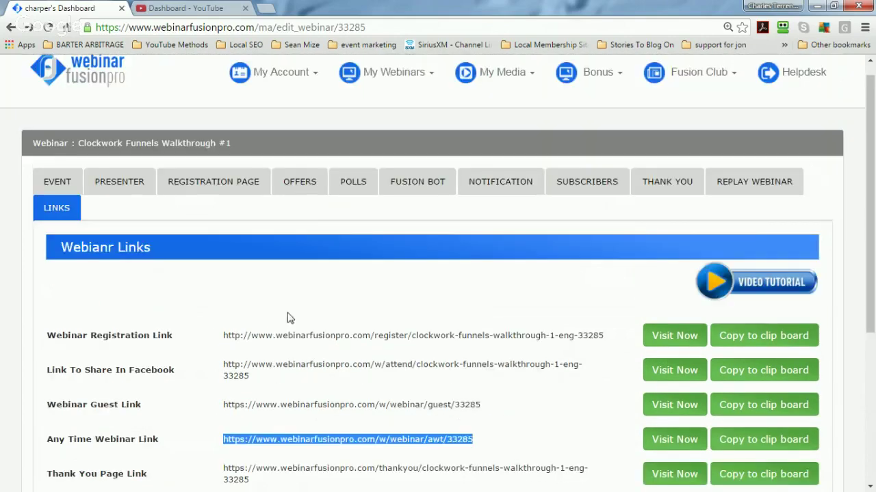
{"action": "left_click", "coordinate": [301, 189]}
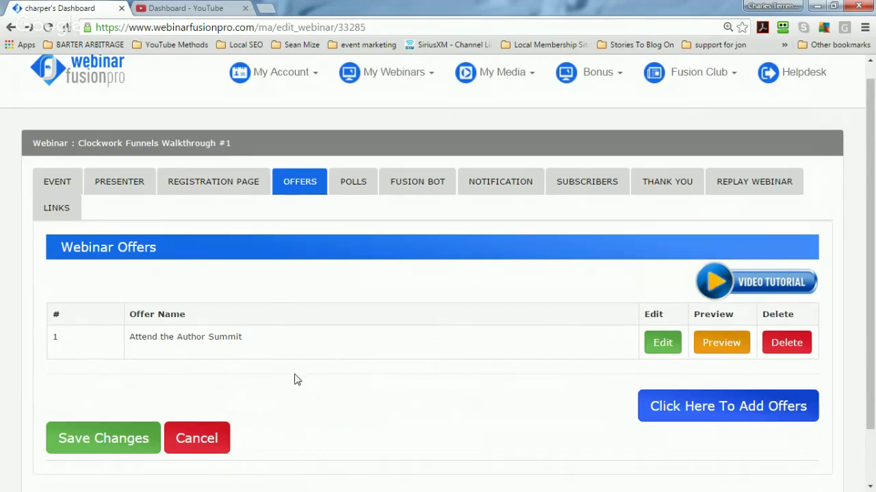
{"action": "left_click", "coordinate": [419, 183]}
{"action": "scroll", "coordinate": [411, 267], "scroll_direction": "down", "scroll_amount": 1}
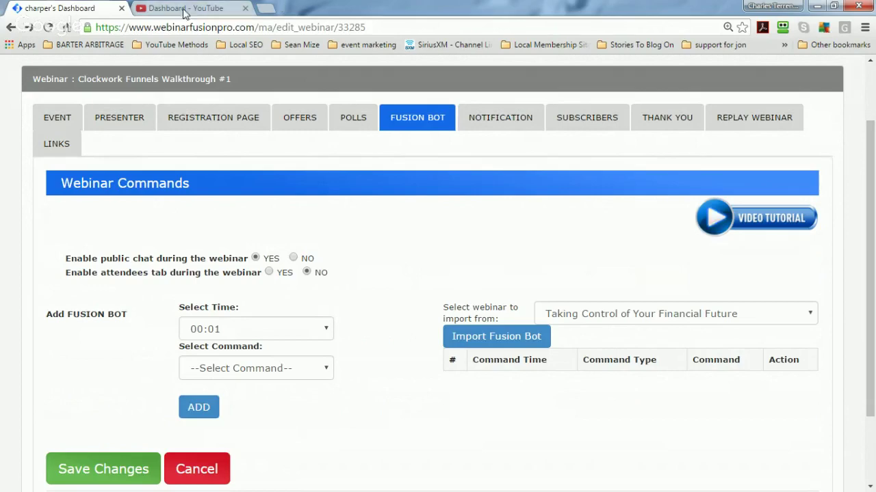
Replace the YouTube tab with the Clockwork Funnels tab and open the list of existing scarcity counters
{"action": "left_click_drag", "start_coordinate": [185, 8], "coordinate": [65, 9]}
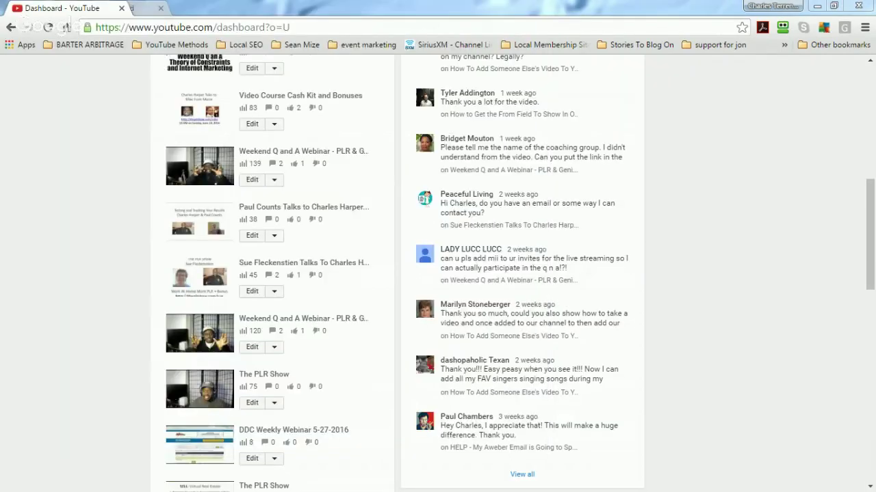
{"action": "key", "text": "ctrl+w"}
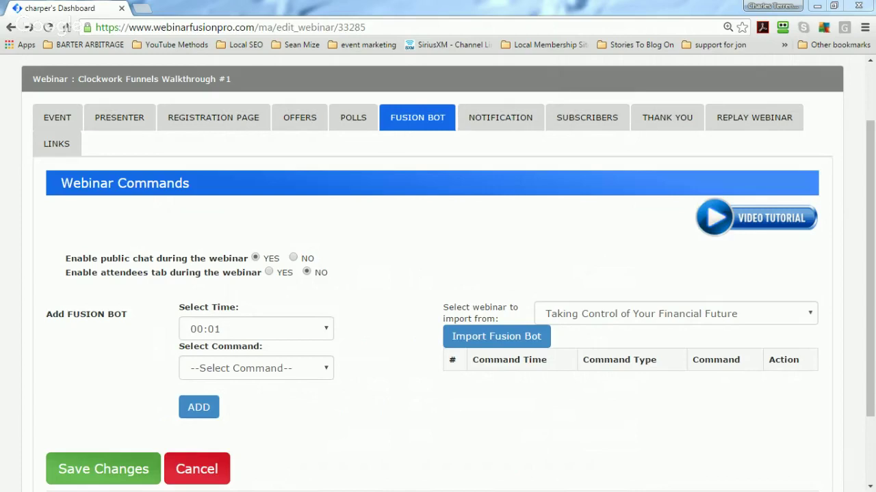
{"action": "left_click_drag", "start_coordinate": [0, 86], "coordinate": [201, 5]}
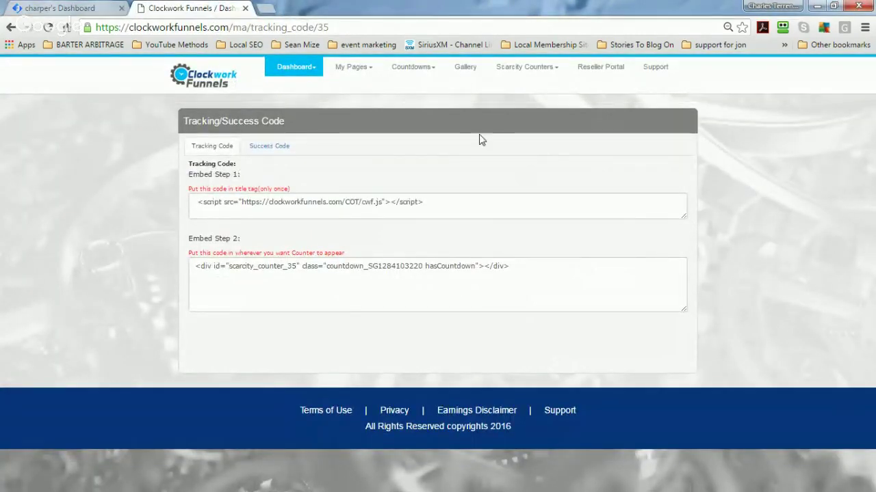
{"action": "left_click", "coordinate": [548, 69]}
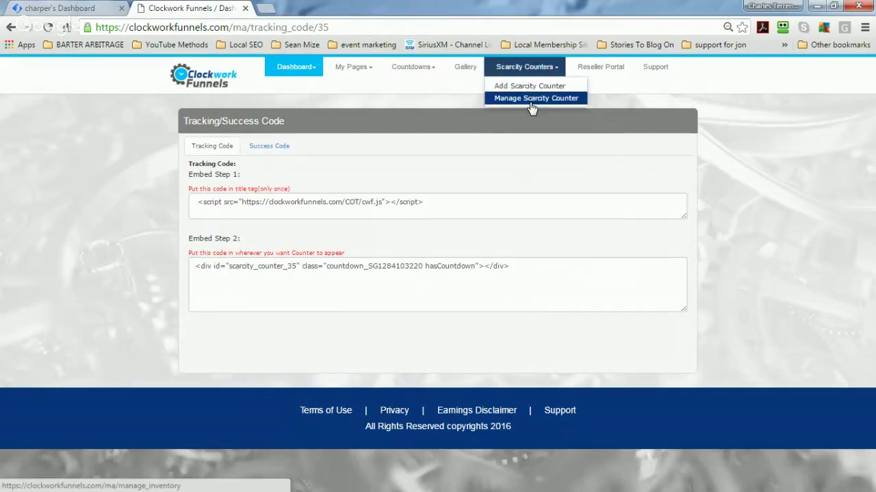
{"action": "left_click", "coordinate": [531, 102]}
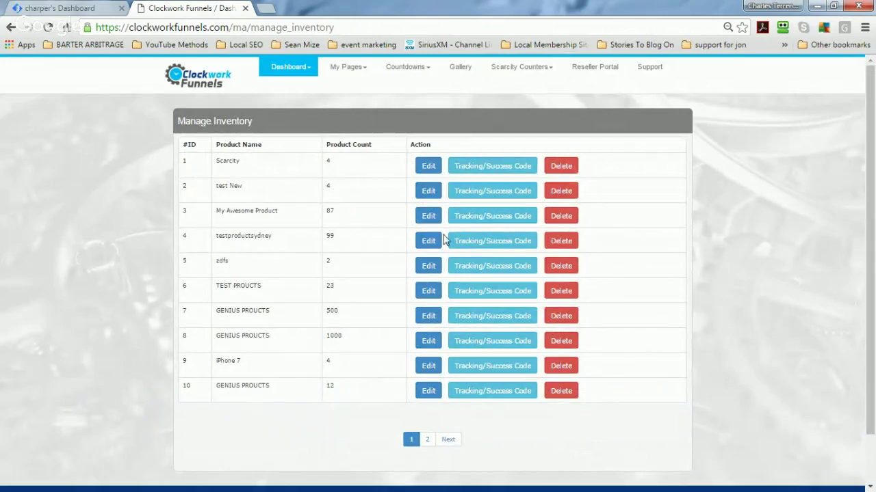
Try setting the Scarcity product's count to 5 and go back to the inventory list
{"action": "left_click", "coordinate": [428, 168]}
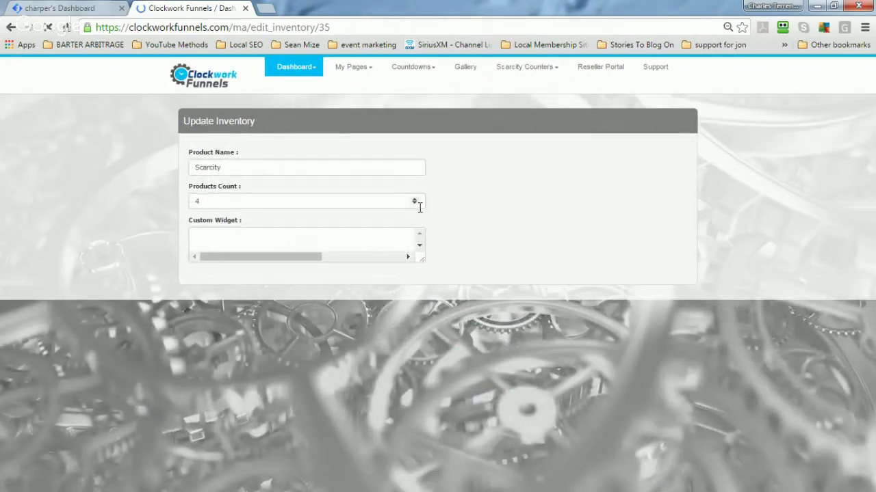
{"action": "left_click", "coordinate": [214, 197]}
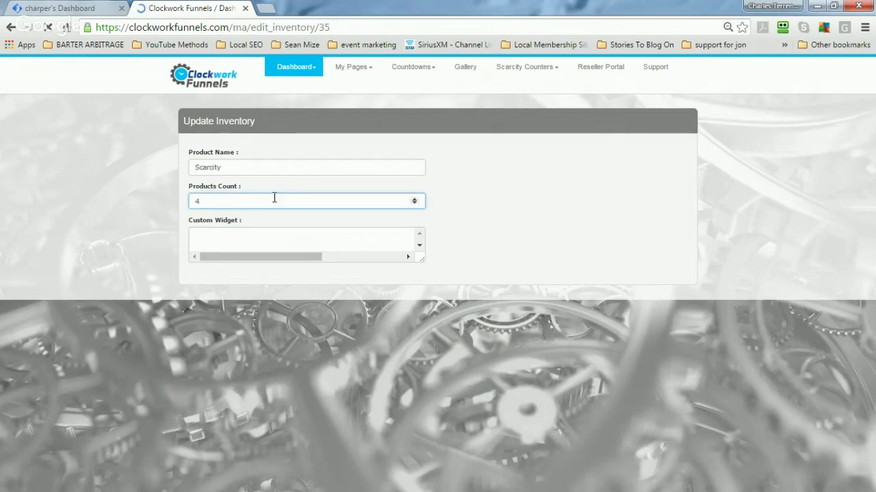
{"action": "key", "text": "BackSpace"}
{"action": "type", "text": "5"}
{"action": "left_click", "coordinate": [439, 260]}
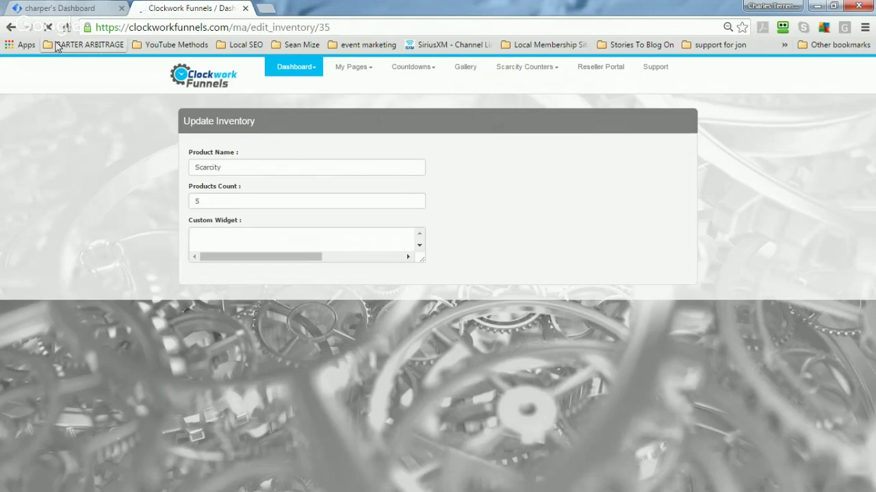
{"action": "left_click", "coordinate": [12, 29]}
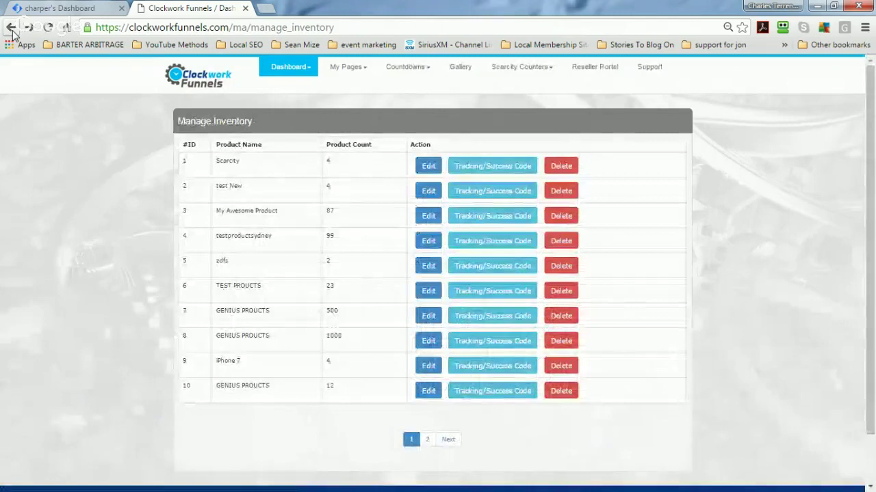
Open the Scarcity product's tracking code and highlight the Embed Step 1 and Embed Step 2 codes
{"action": "left_click", "coordinate": [500, 170]}
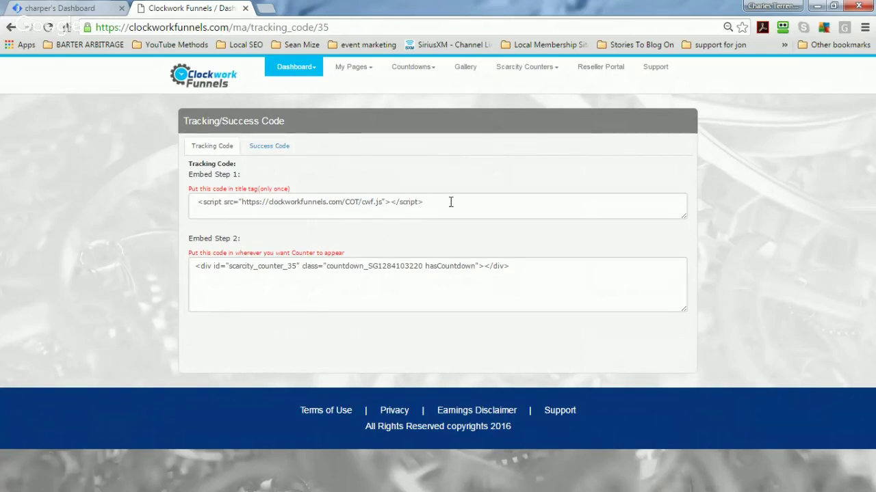
{"action": "left_click_drag", "start_coordinate": [450, 201], "coordinate": [194, 203]}
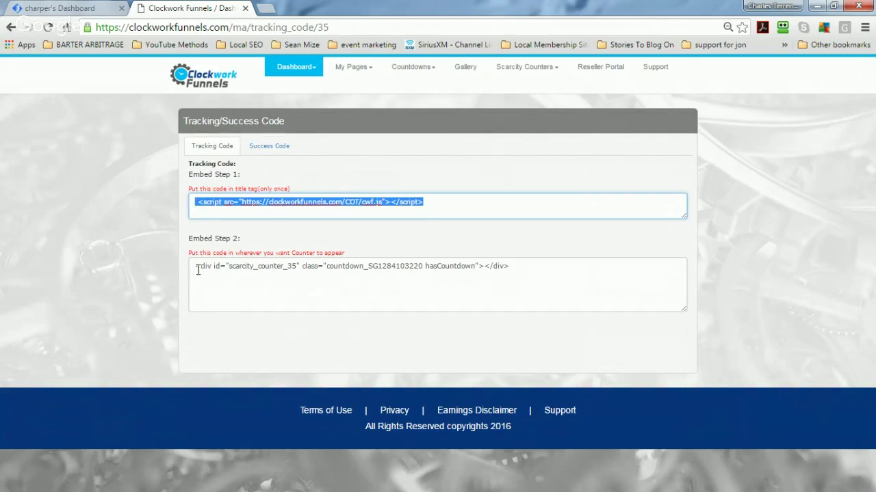
{"action": "left_click_drag", "start_coordinate": [198, 270], "coordinate": [555, 275]}
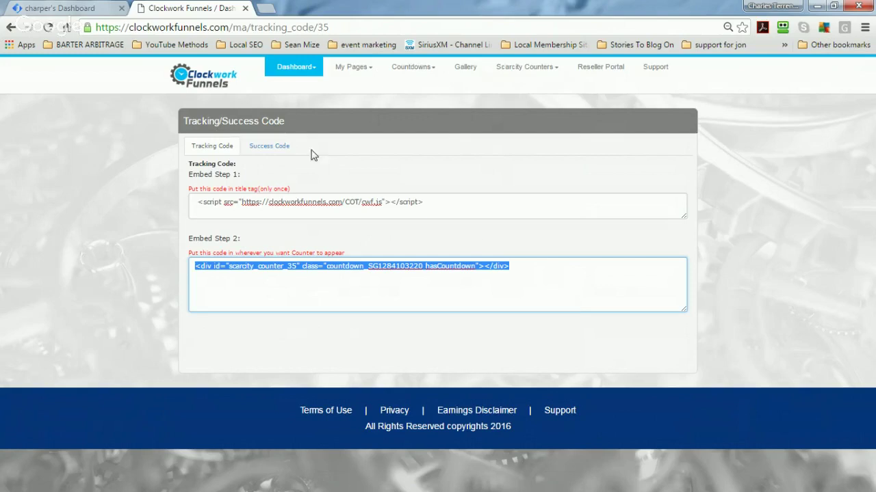
View the Scarcity product's success code alongside its tracking code and highlight the whole success script
{"action": "left_click", "coordinate": [271, 148]}
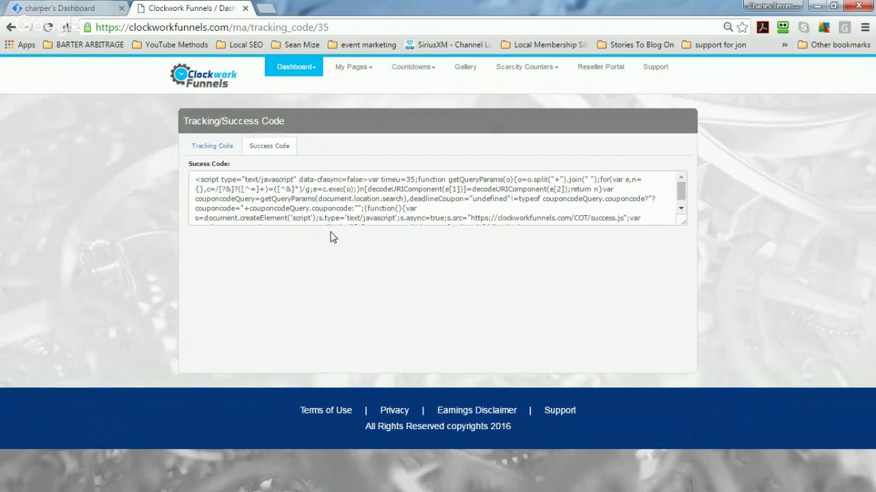
{"action": "left_click", "coordinate": [214, 147]}
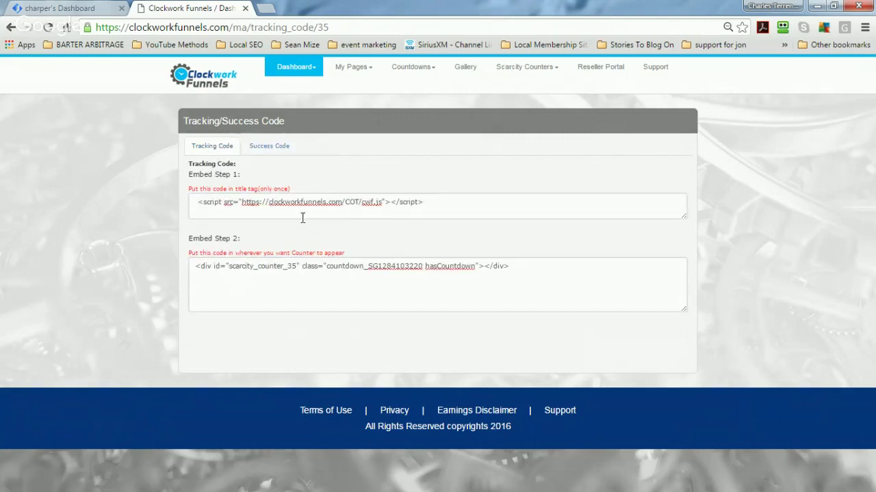
{"action": "left_click", "coordinate": [268, 147]}
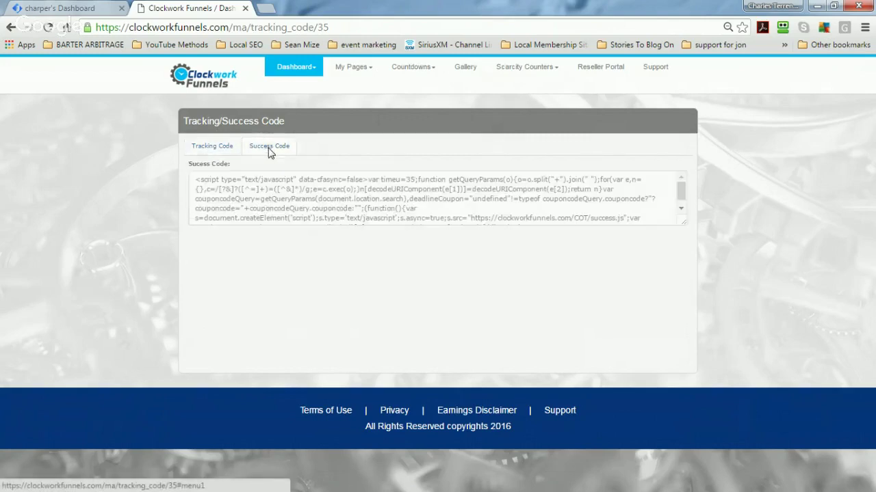
{"action": "left_click_drag", "start_coordinate": [198, 179], "coordinate": [642, 242]}
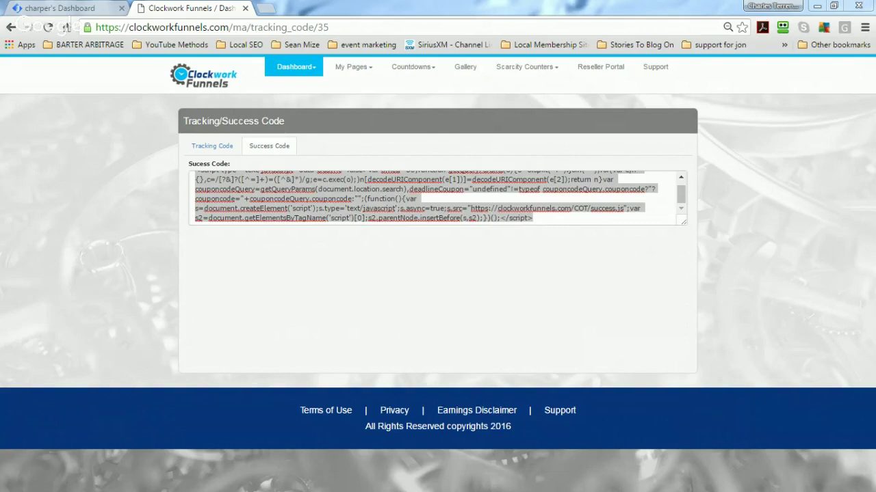
{"action": "left_click", "coordinate": [76, 8]}
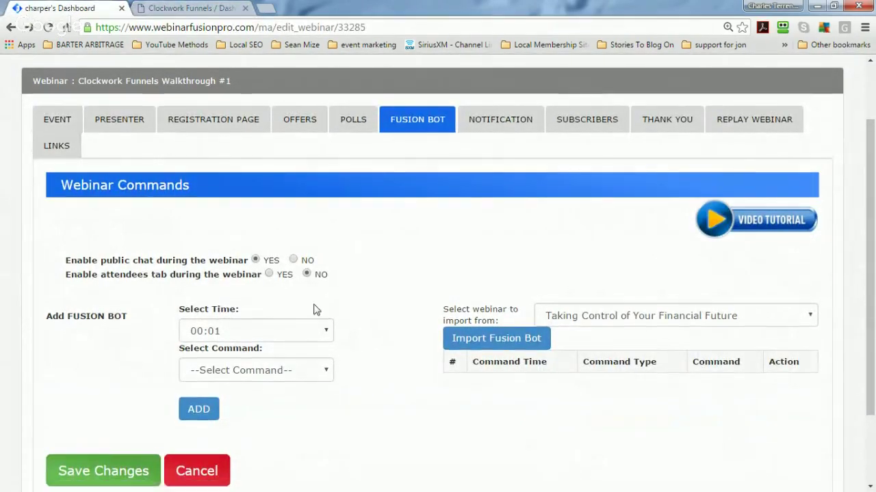
{"action": "scroll", "coordinate": [313, 307], "scroll_direction": "up", "scroll_amount": 2}
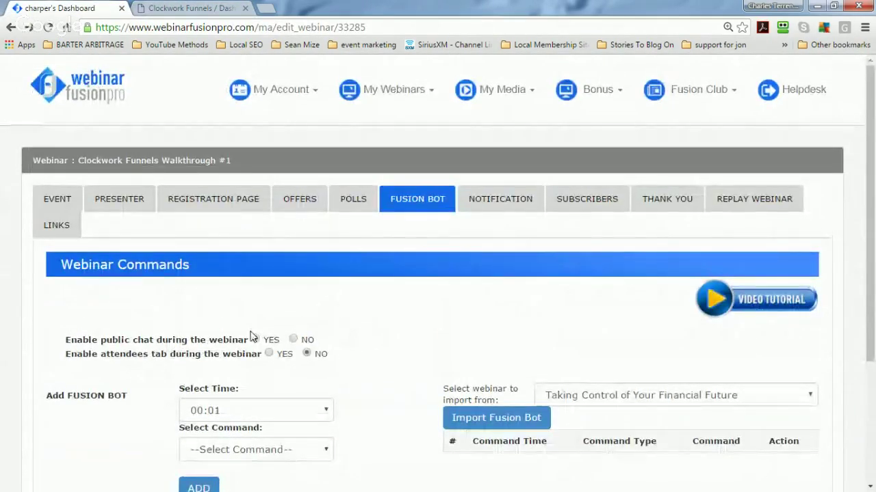
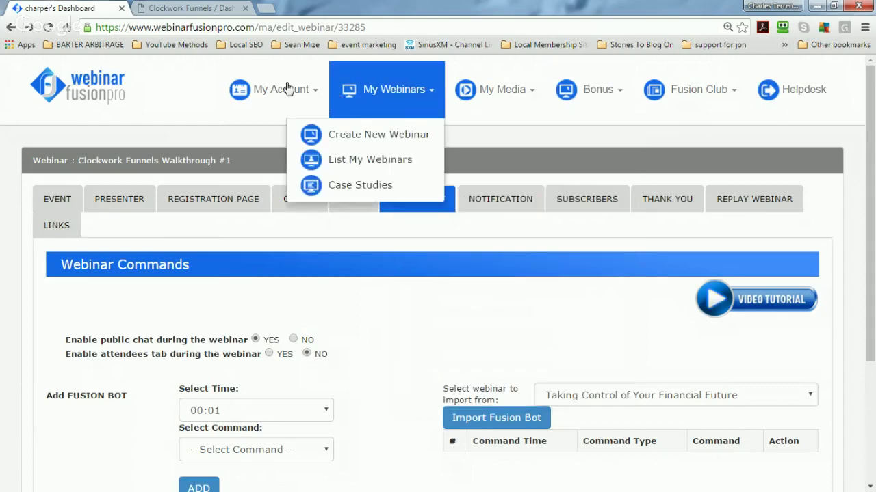
Switch to Clockwork Funnels, create a new blank page and add a Video Center block to it
{"action": "left_click", "coordinate": [202, 9]}
{"action": "mouse_move", "coordinate": [351, 67]}
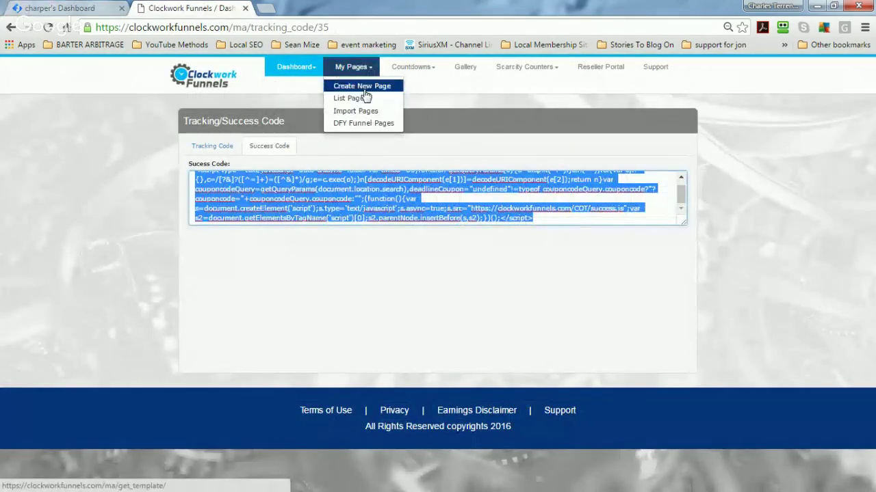
{"action": "left_click", "coordinate": [367, 91]}
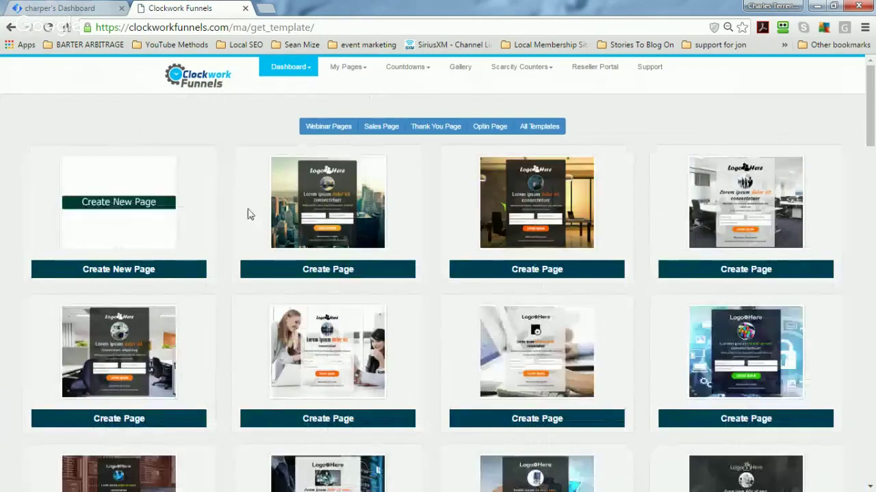
{"action": "left_click", "coordinate": [149, 270]}
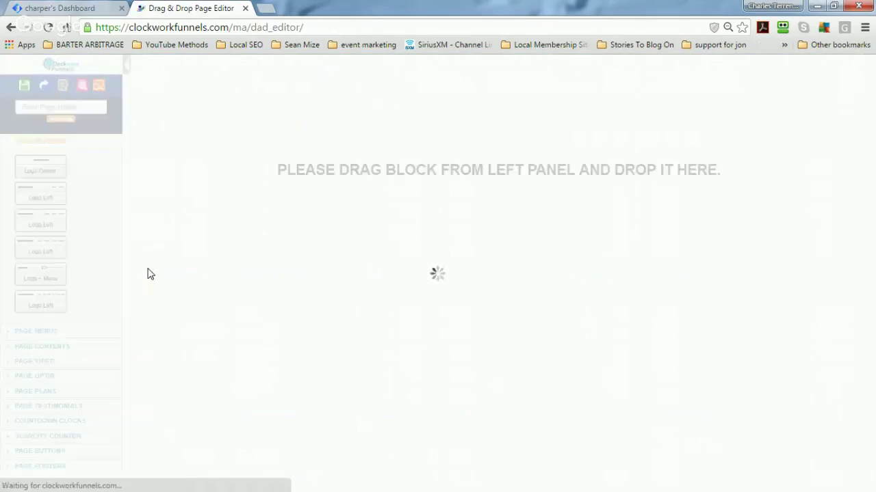
{"action": "left_click", "coordinate": [39, 364]}
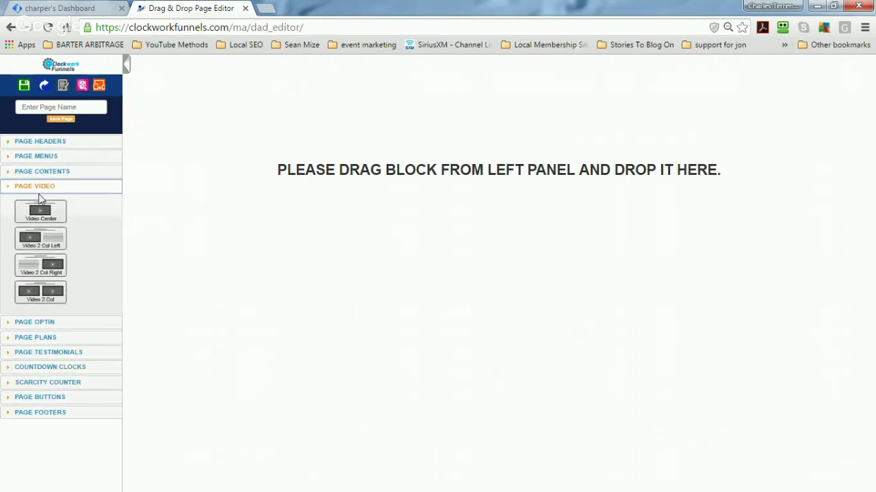
{"action": "left_click_drag", "start_coordinate": [82, 213], "coordinate": [481, 208]}
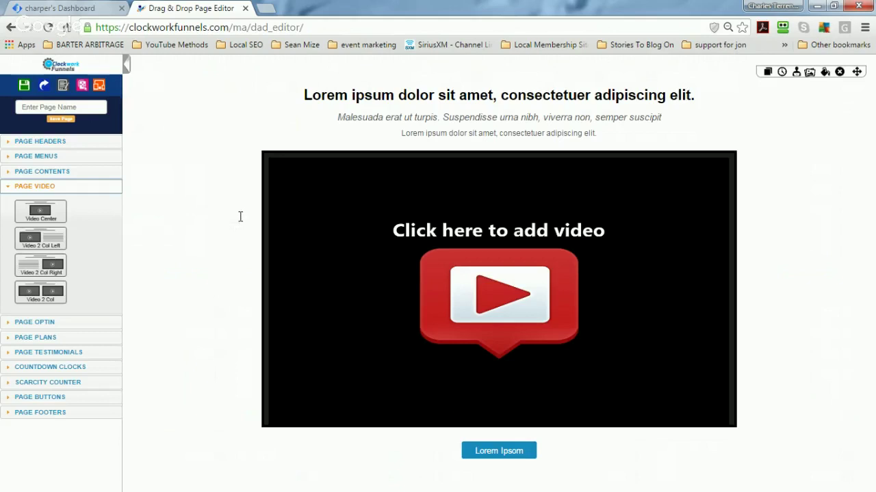
Name the new page uniquepagename, save it and return to the My Pages list
{"action": "left_click", "coordinate": [72, 105]}
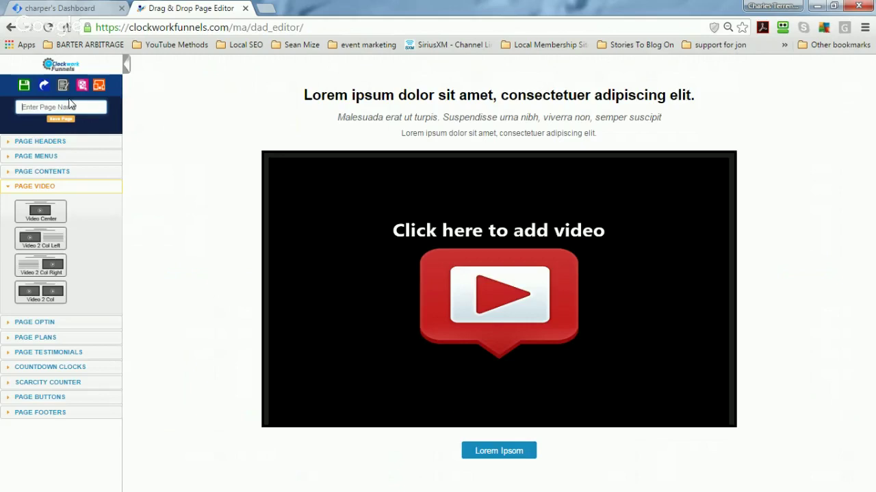
{"action": "type", "text": "unk"}
{"action": "type", "text": "uepagename"}
{"action": "left_click", "coordinate": [58, 121]}
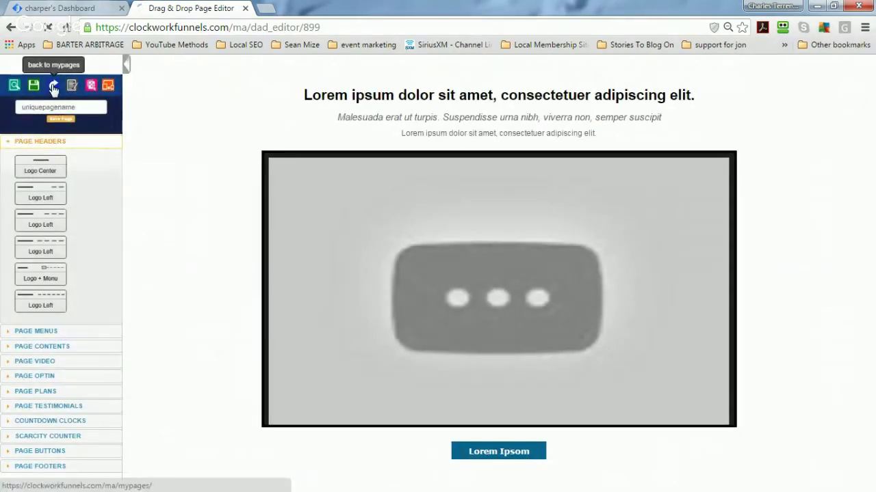
{"action": "left_click", "coordinate": [53, 87]}
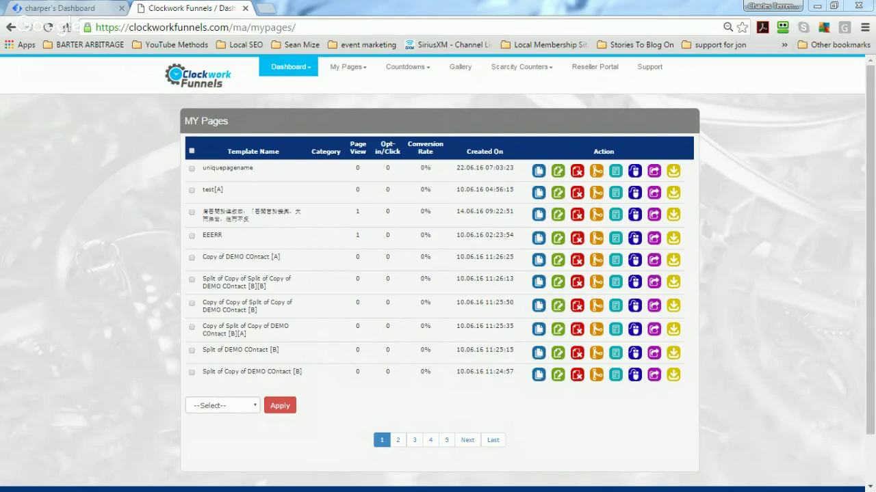
Open the WordPress admin at theplrshow.com/wp-admin/ in a new browser tab and show its Link Cloaking list
{"action": "left_click", "coordinate": [269, 8]}
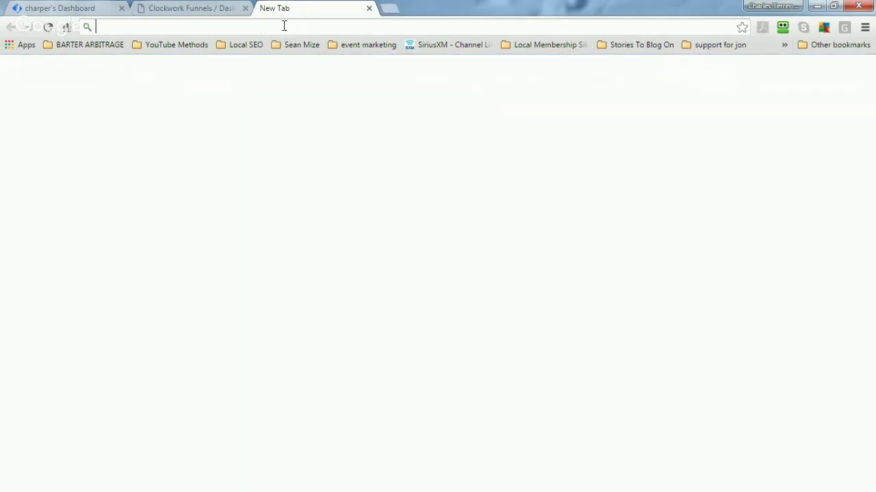
{"action": "type", "text": "theplrshow.com/wp-admin/"}
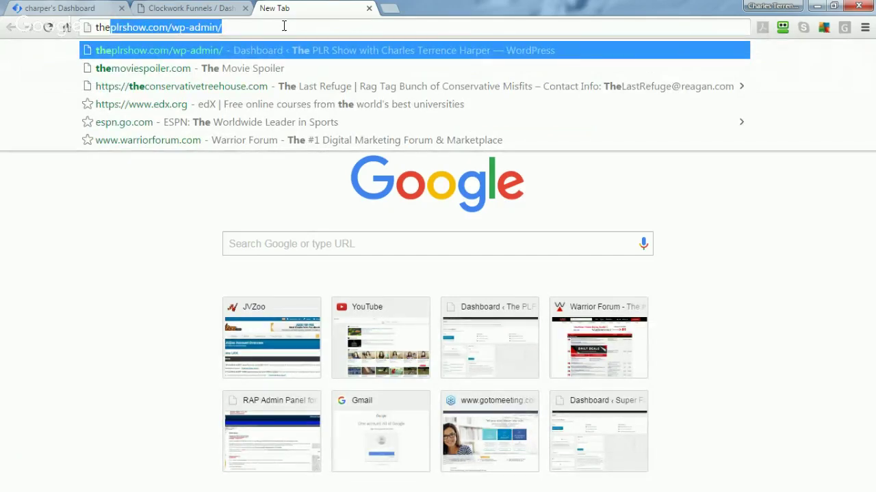
{"action": "key", "text": "Return"}
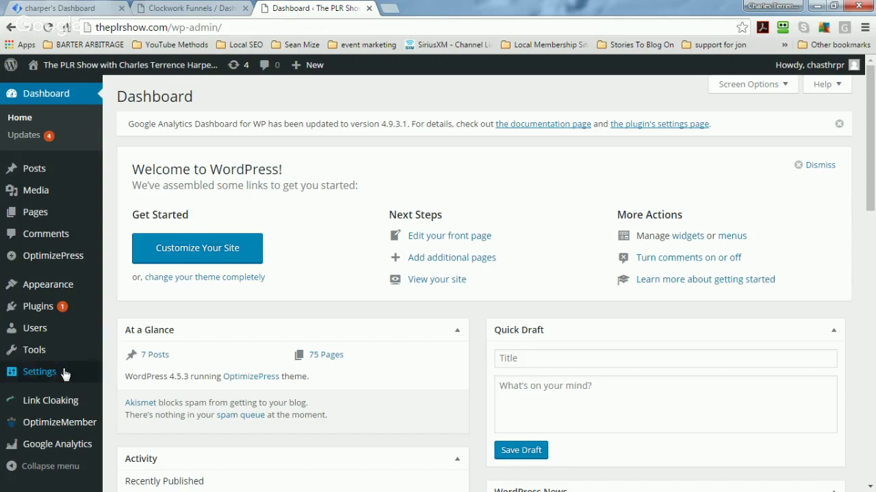
{"action": "mouse_move", "coordinate": [66, 408]}
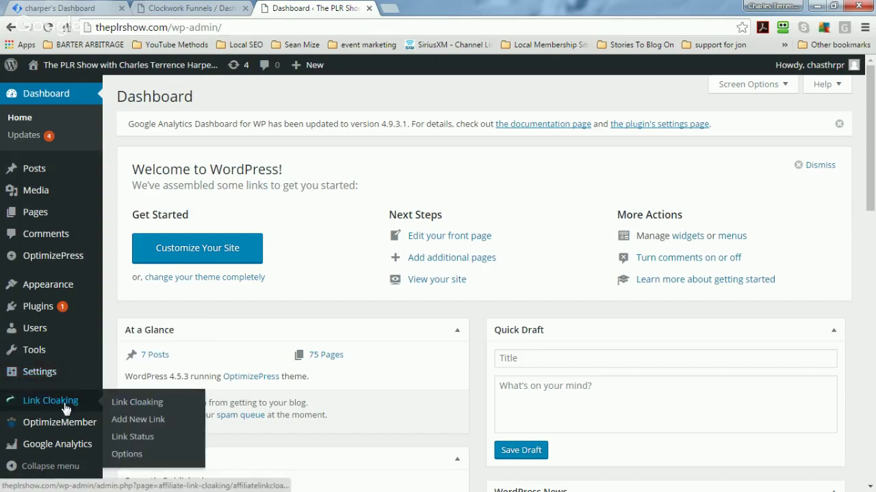
{"action": "left_click", "coordinate": [131, 404]}
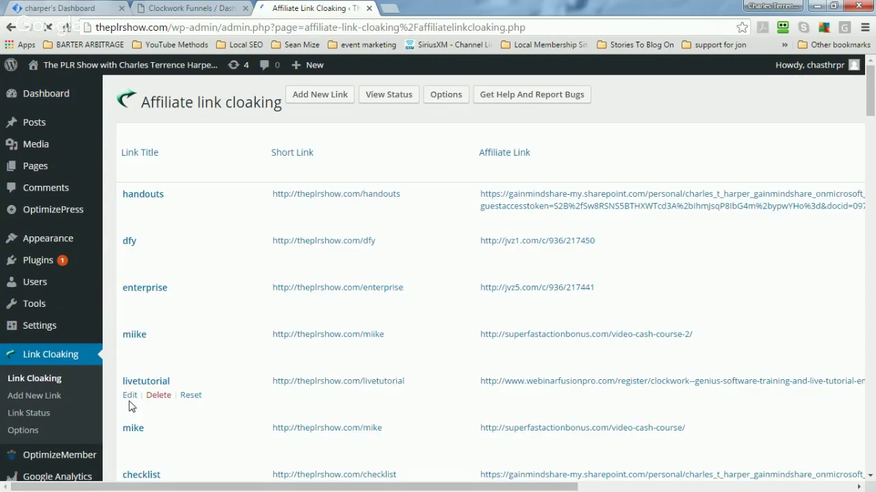
Start a new cloaked affiliate link and enter a slug made of two first names as its short link
{"action": "left_click", "coordinate": [309, 99]}
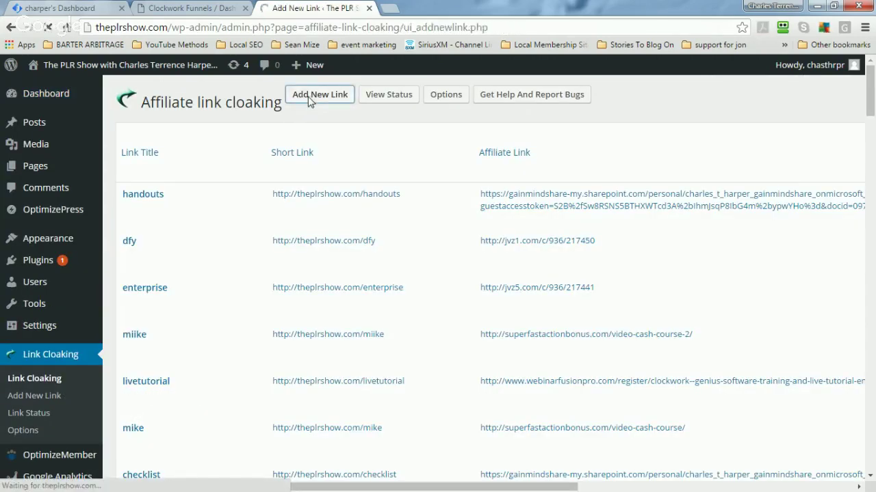
{"action": "left_click", "coordinate": [406, 142]}
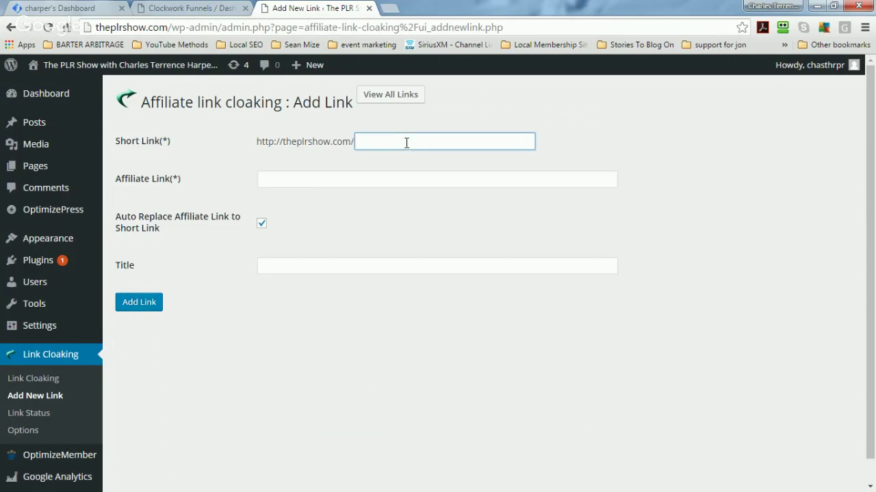
{"action": "type", "text": "kevinkourtney"}
Switch to Clockwork Funnels, duplicate the uniquepagename page, preview the copy and copy the preview's web address
{"action": "left_click", "coordinate": [215, 8]}
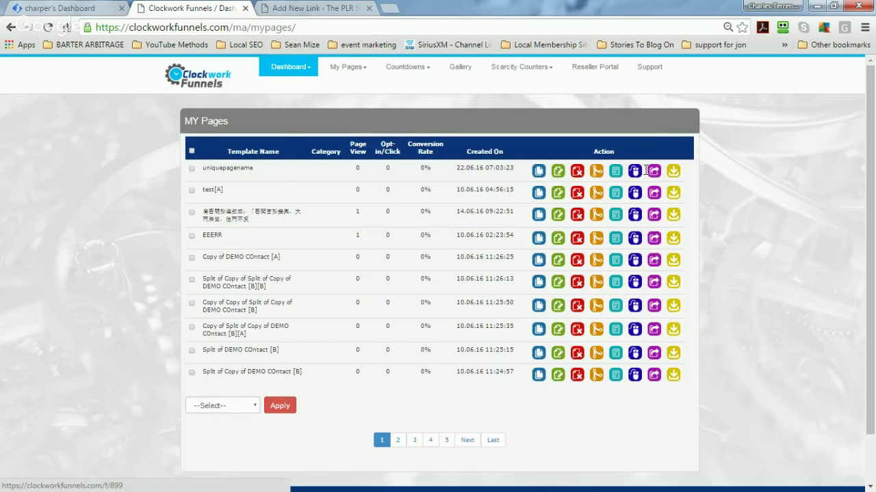
{"action": "left_click", "coordinate": [539, 171]}
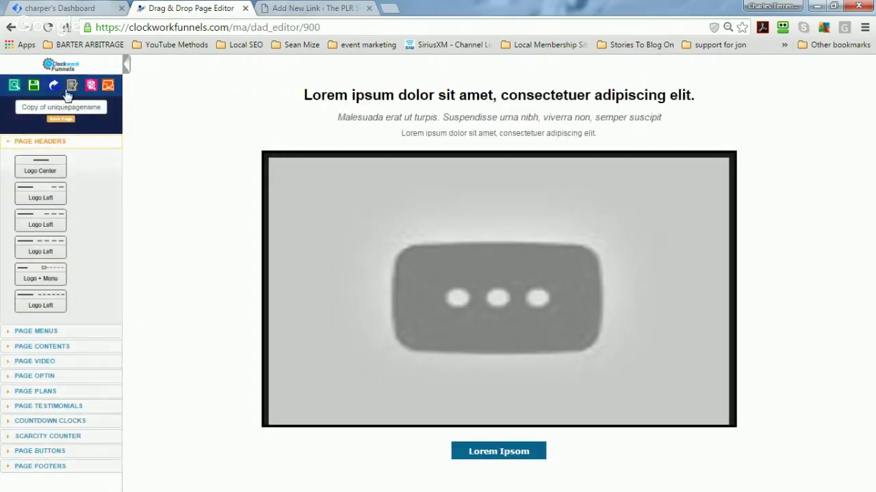
{"action": "left_click", "coordinate": [15, 89]}
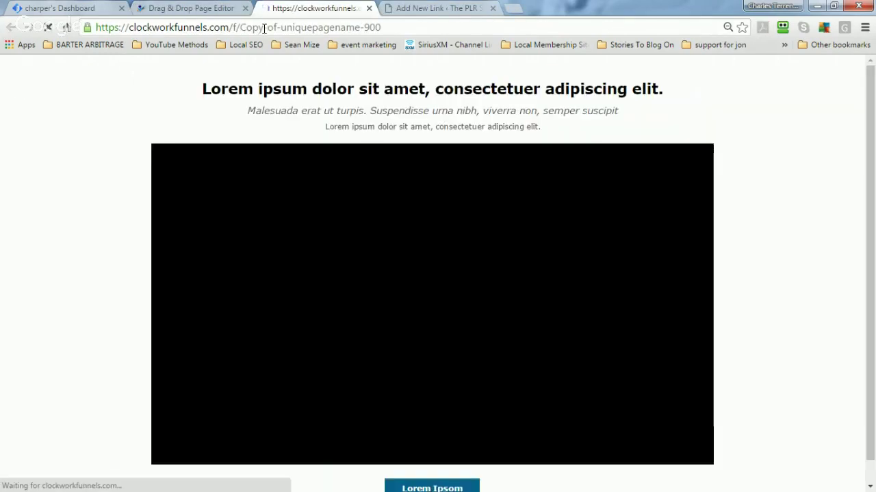
{"action": "left_click", "coordinate": [262, 28]}
{"action": "right_click", "coordinate": [262, 28]}
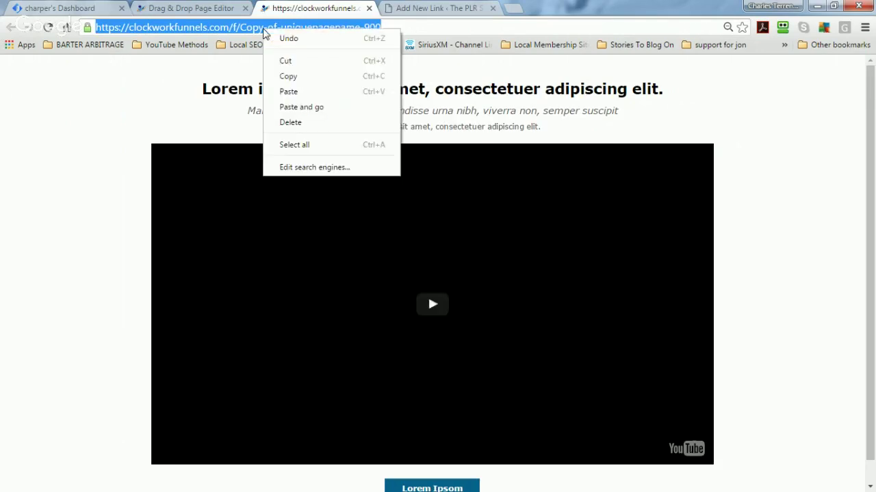
{"action": "left_click", "coordinate": [284, 77]}
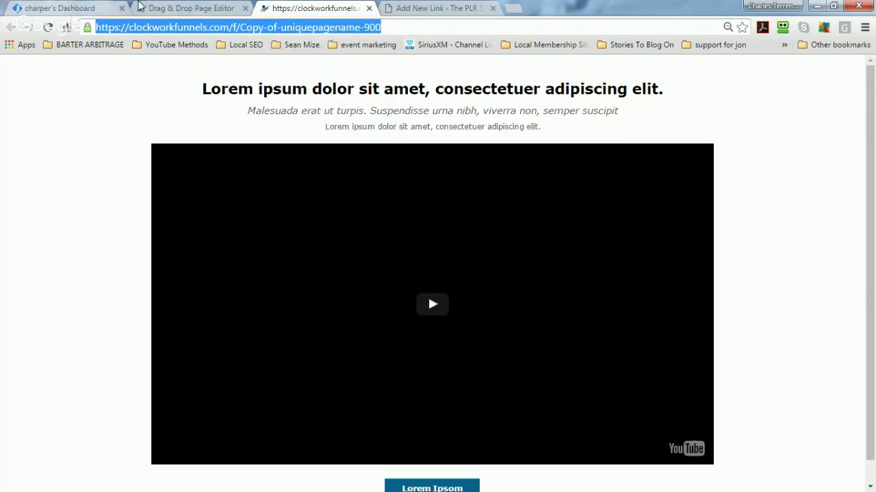
Switch to the WordPress link form, paste the copied page address as the Affiliate Link and add the link
{"action": "left_click", "coordinate": [412, 9]}
{"action": "left_click", "coordinate": [327, 183]}
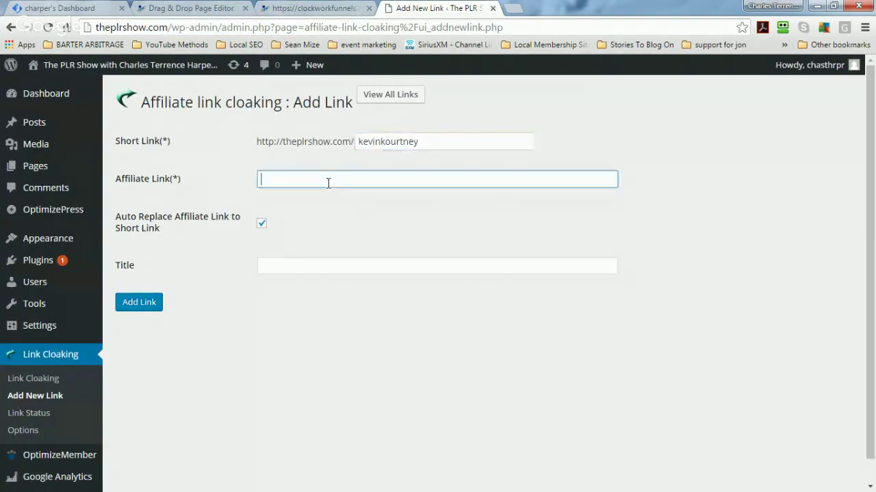
{"action": "key", "text": "ctrl+v"}
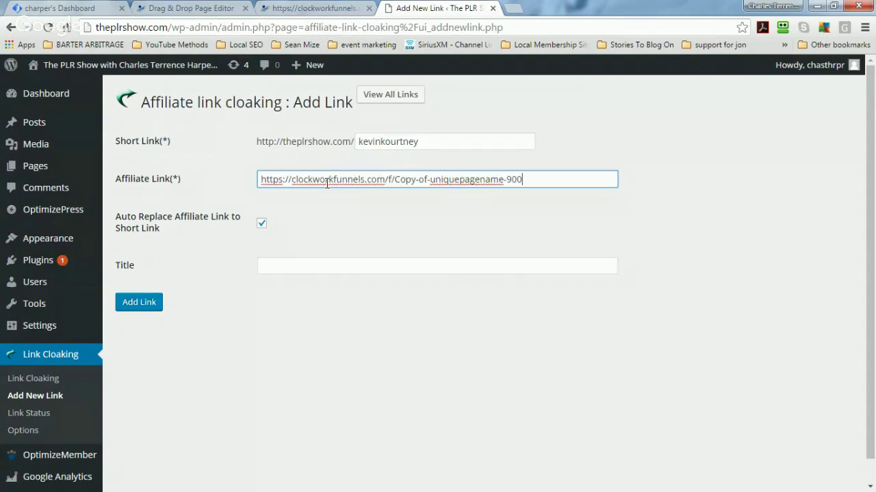
{"action": "left_click", "coordinate": [146, 307]}
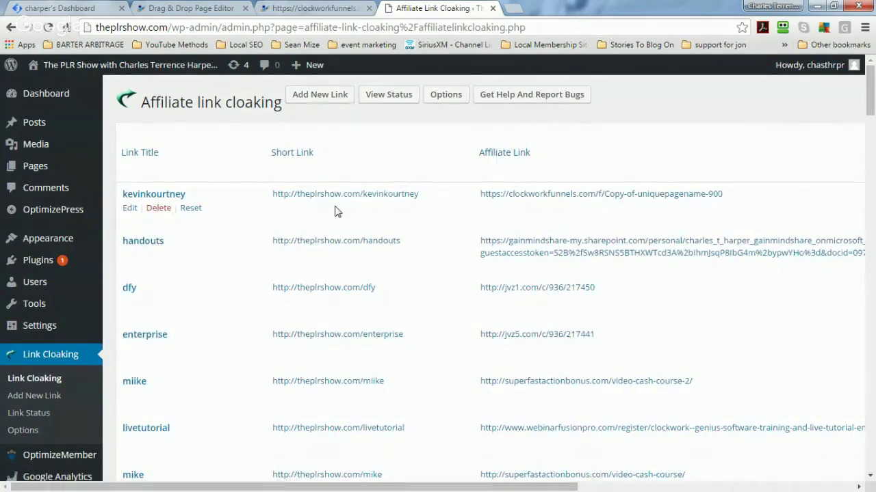
Go back to the Add Link form, switch to Clockwork Funnels and return to the My Pages list
{"action": "left_click", "coordinate": [15, 30]}
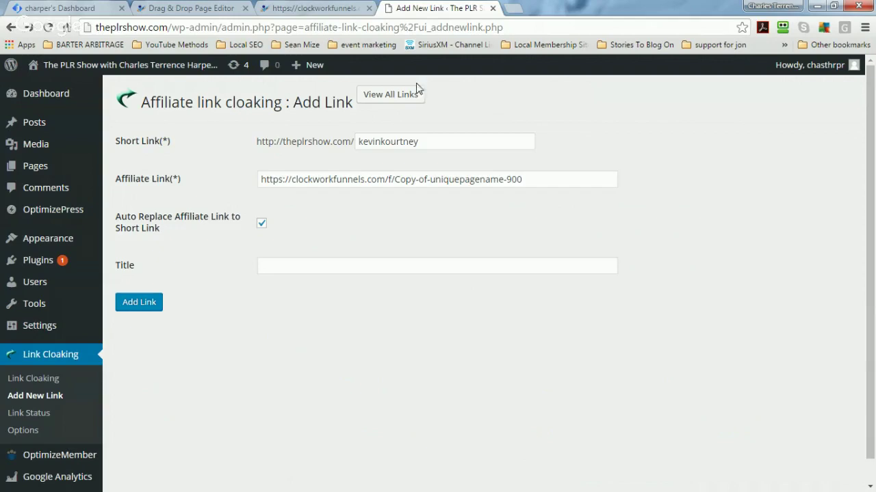
{"action": "left_click", "coordinate": [149, 8]}
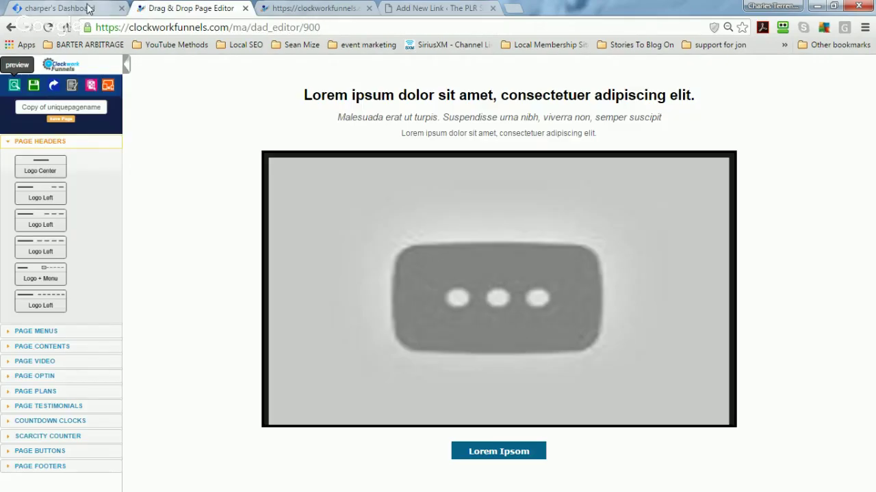
{"action": "left_click", "coordinate": [85, 9]}
{"action": "left_click", "coordinate": [152, 8]}
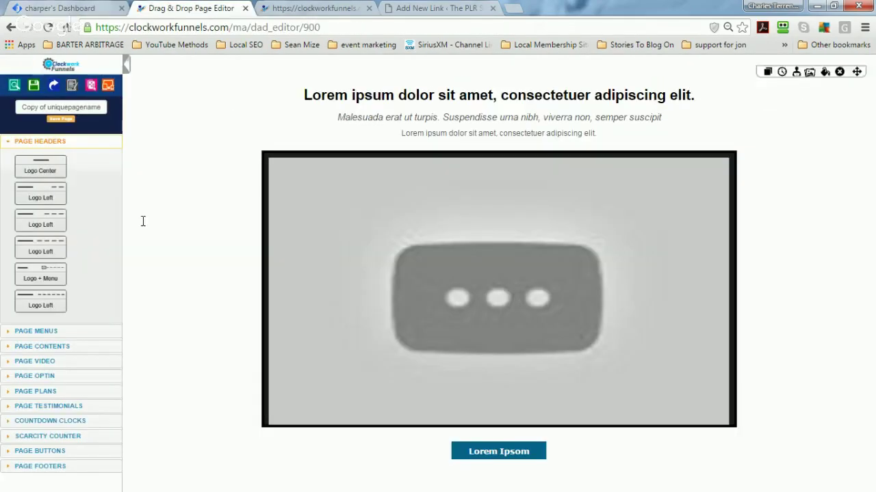
{"action": "left_click", "coordinate": [55, 89]}
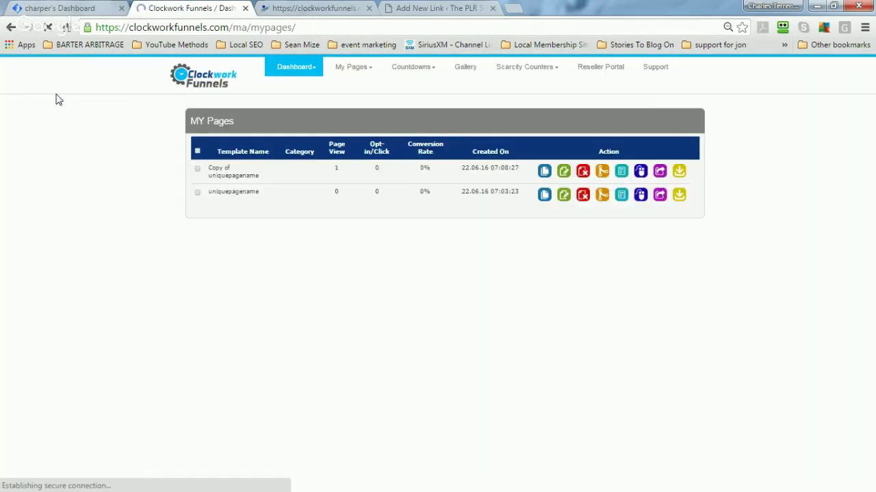